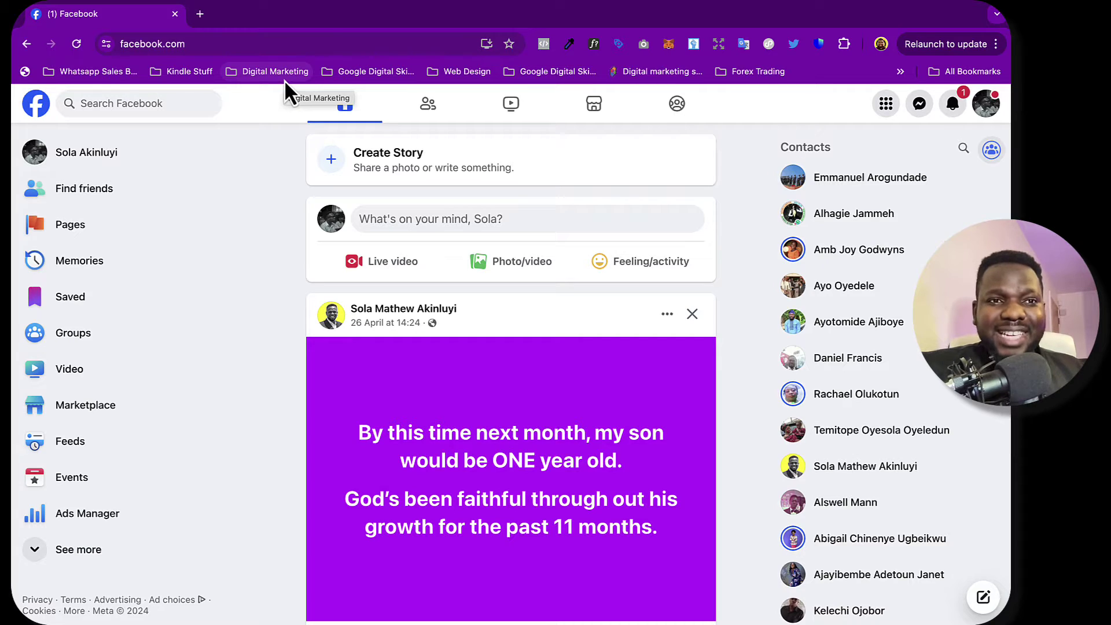
Load business.facebook.com in a new tab and highlight the words 'Business Manager'.
left_click(200, 14)
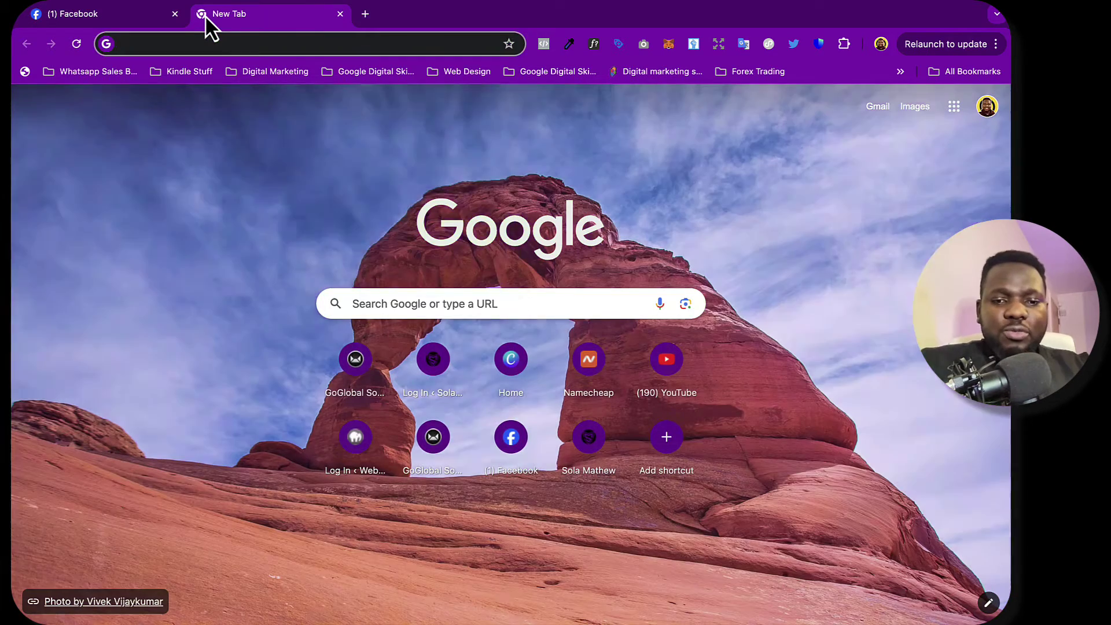
type("business")
key("Return")
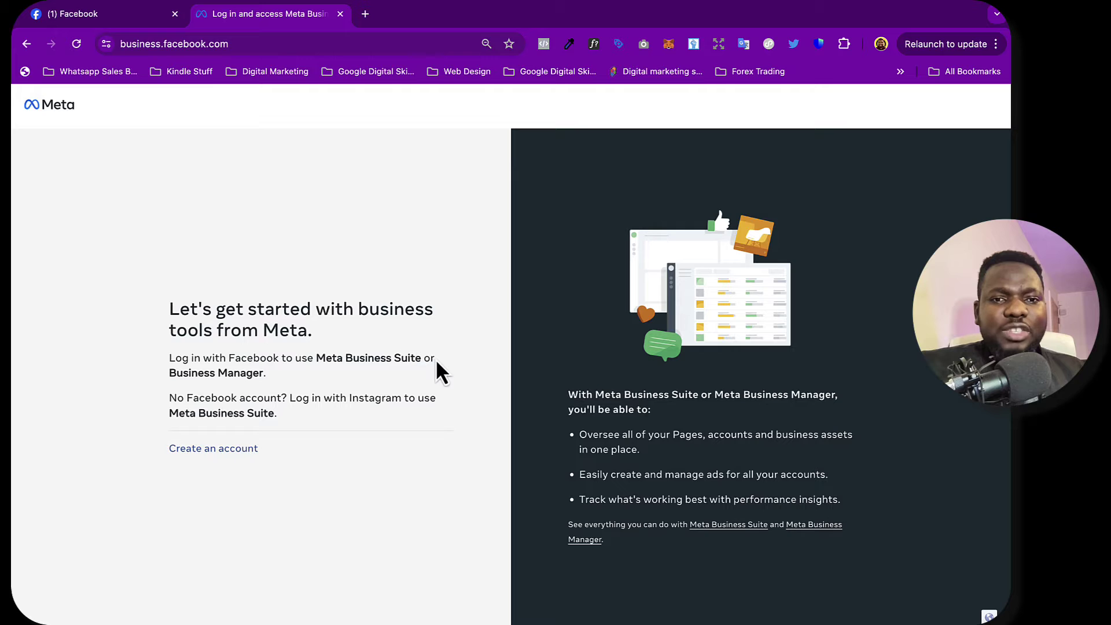
left_click_drag(168, 372, 292, 384)
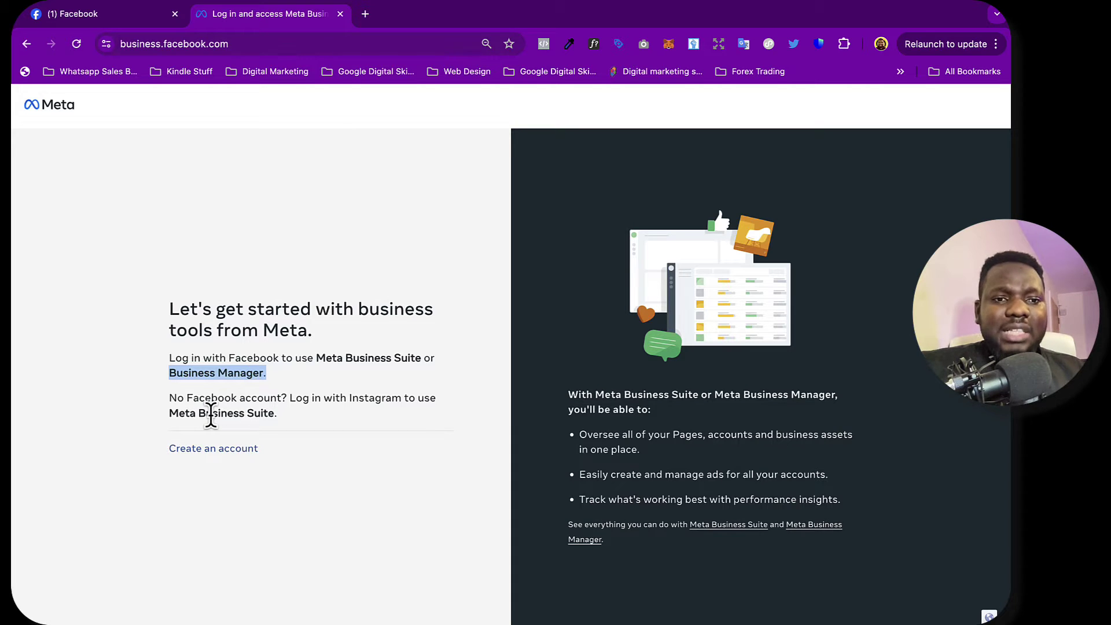
left_click(212, 450)
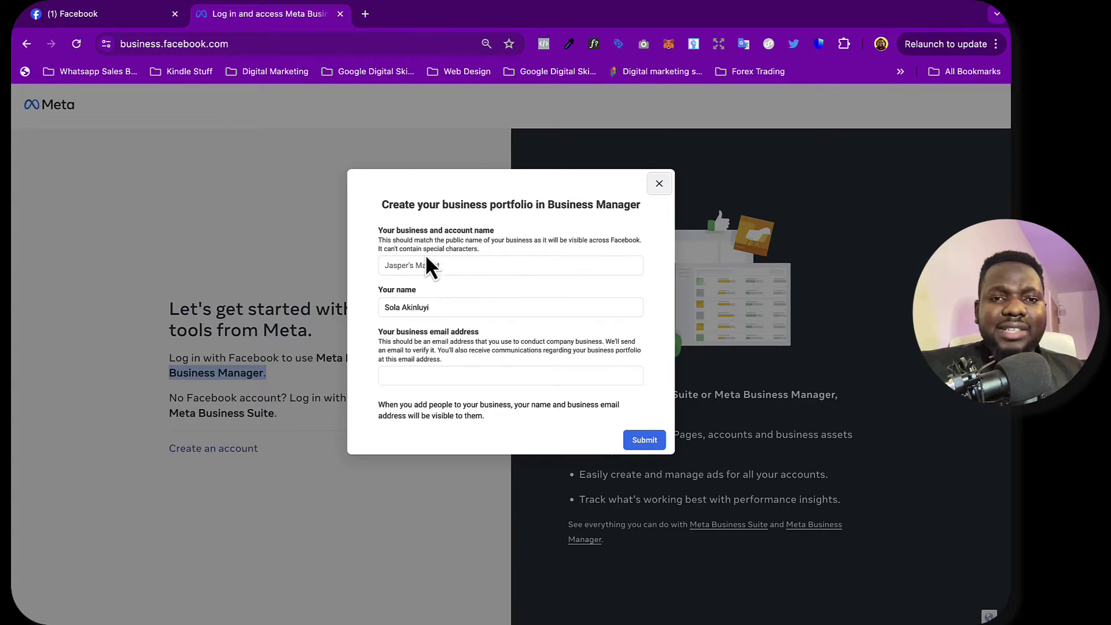
left_click_drag(376, 232, 402, 235)
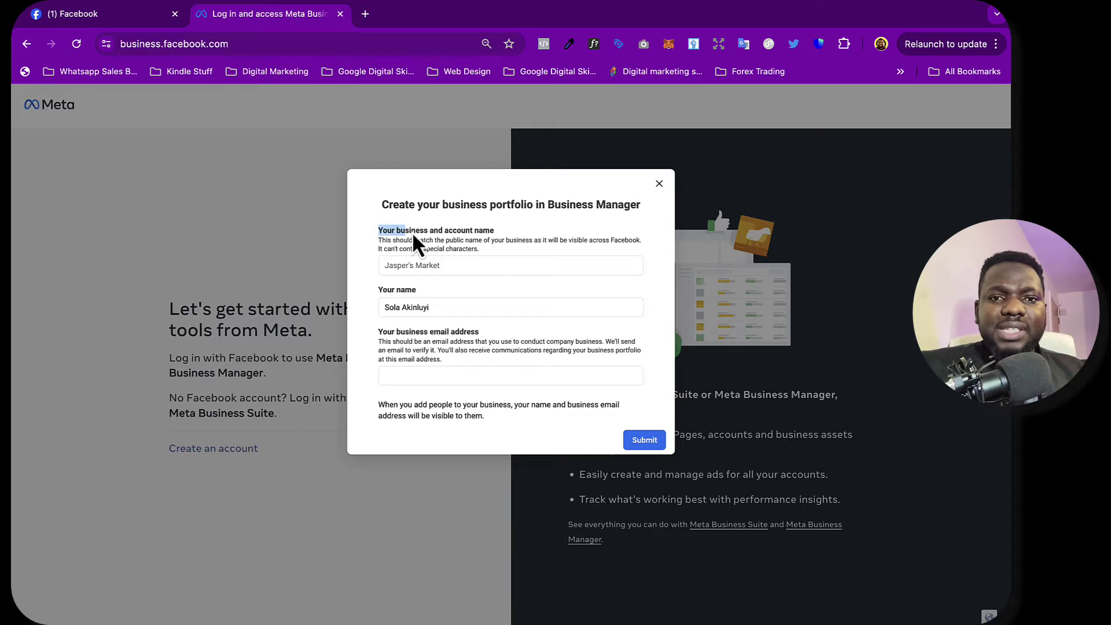
left_click_drag(478, 231, 478, 231)
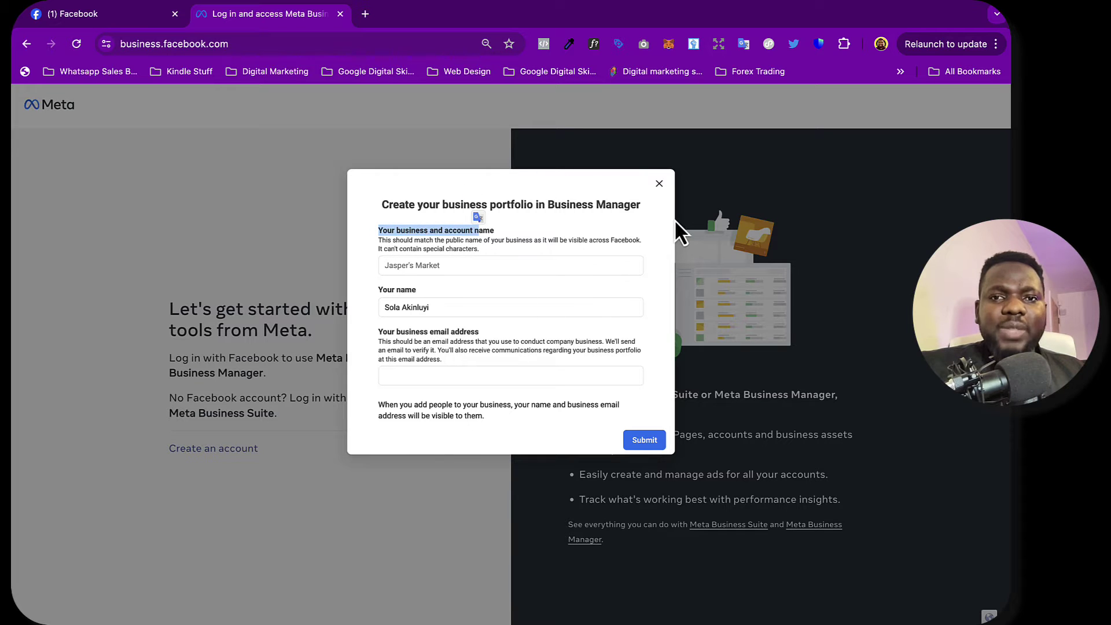
left_click(660, 183)
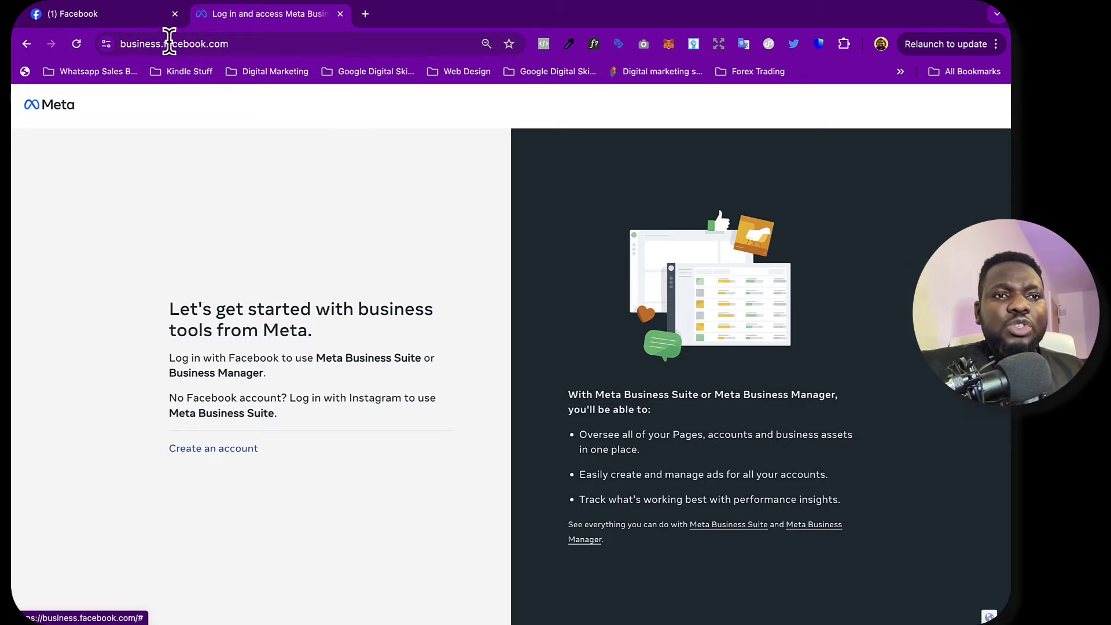
Switch back to the Facebook news feed tab.
left_click(141, 16)
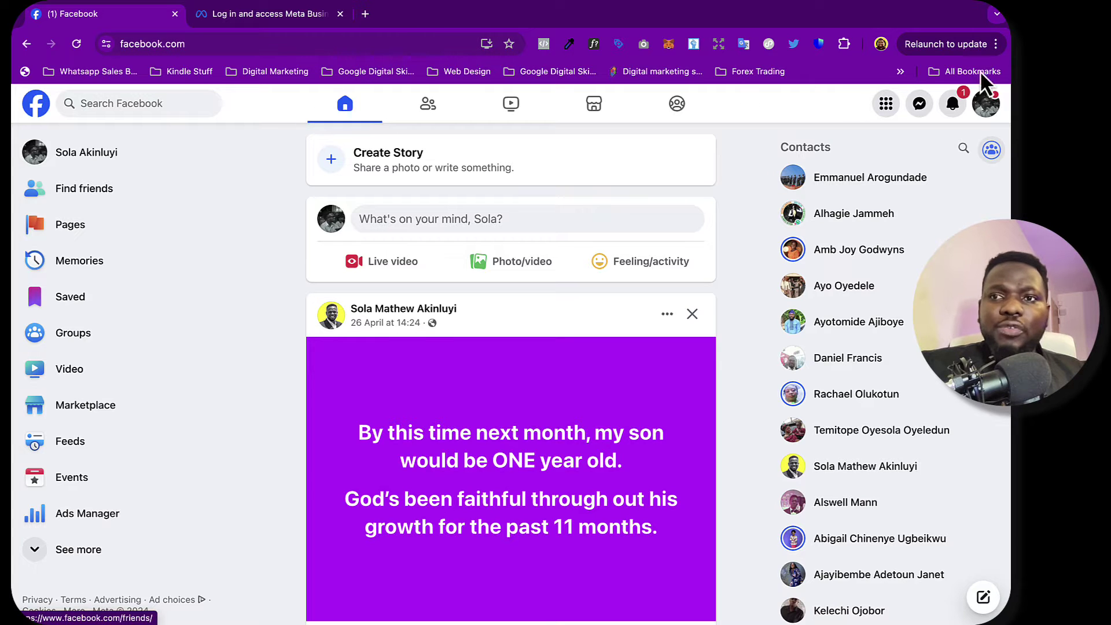
Go from Facebook's Pages section to Meta Business Suite.
left_click(996, 50)
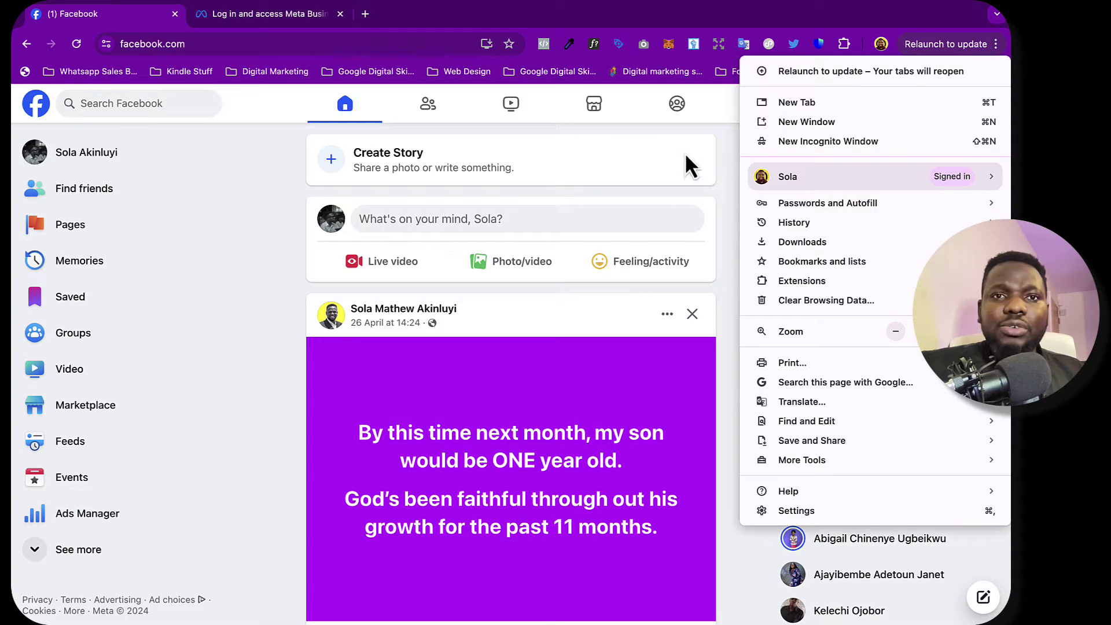
left_click(523, 20)
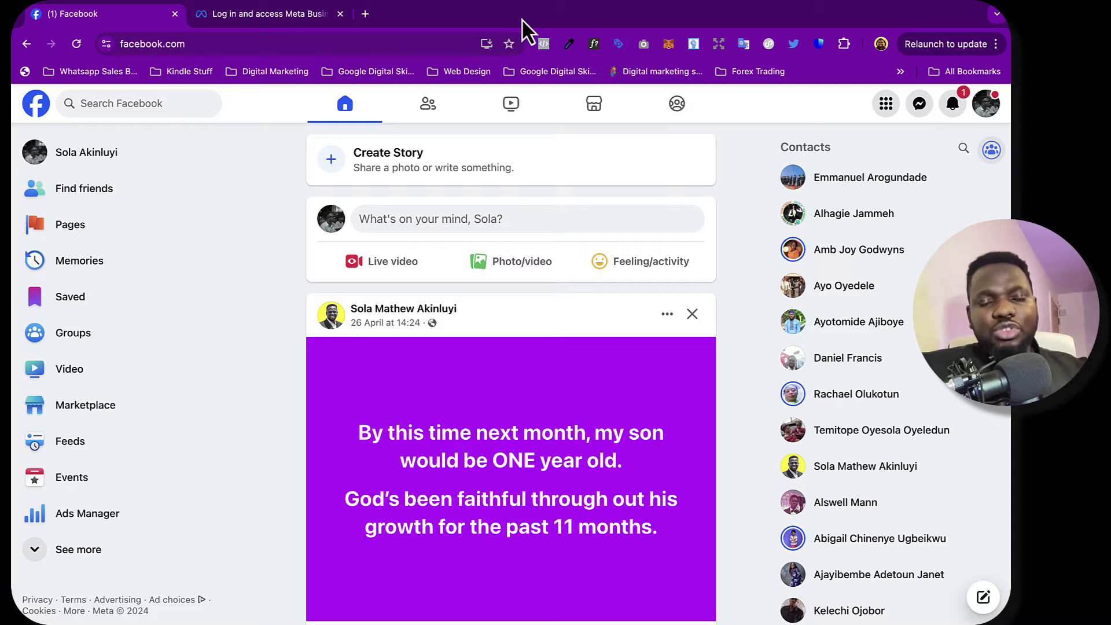
left_click(96, 229)
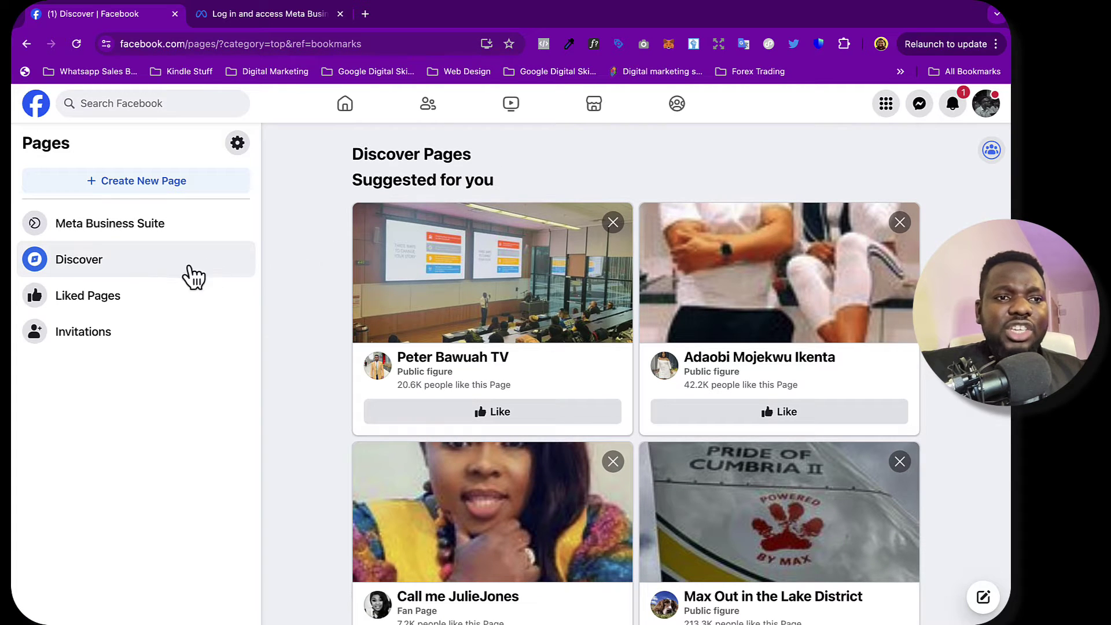
left_click(135, 228)
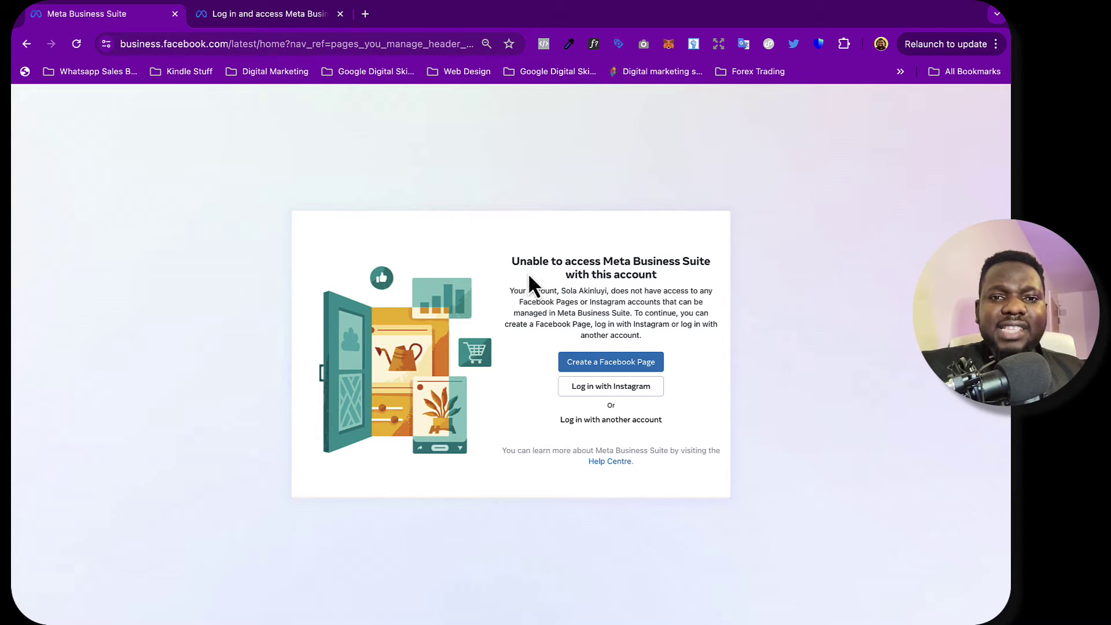
left_click_drag(519, 260, 696, 285)
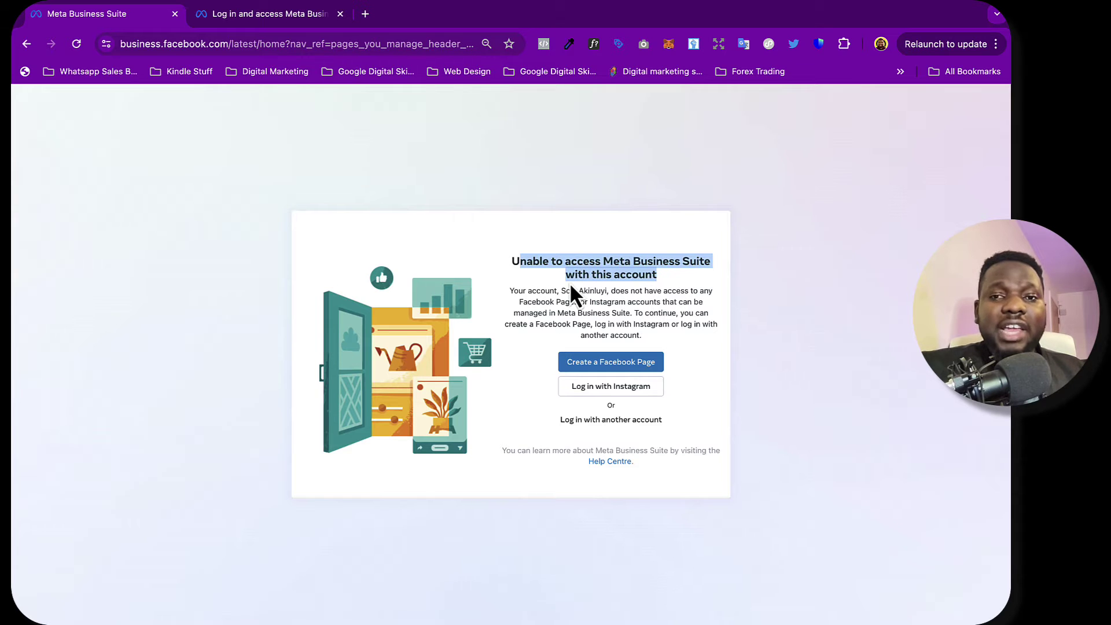
left_click_drag(519, 302, 642, 322)
left_click(596, 308)
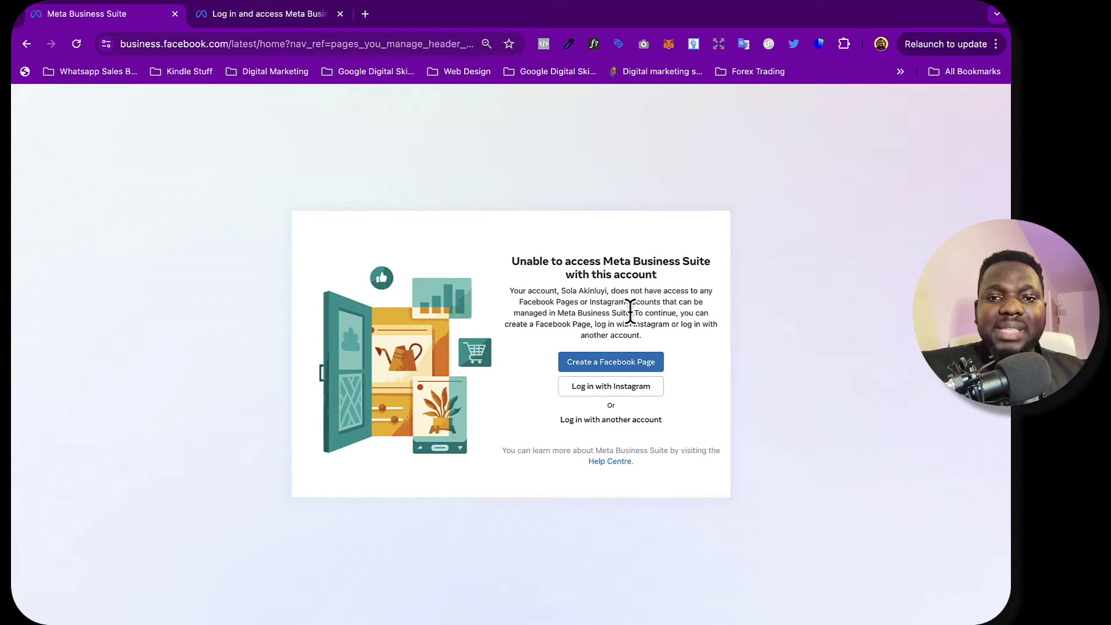
left_click_drag(631, 312, 559, 313)
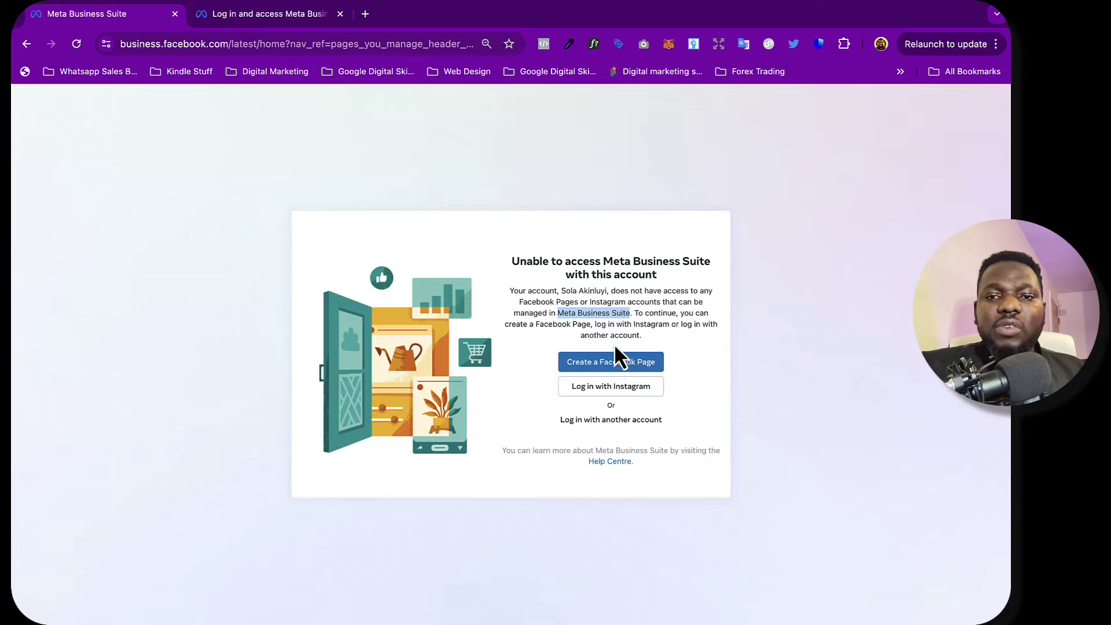
left_click_drag(584, 336, 641, 336)
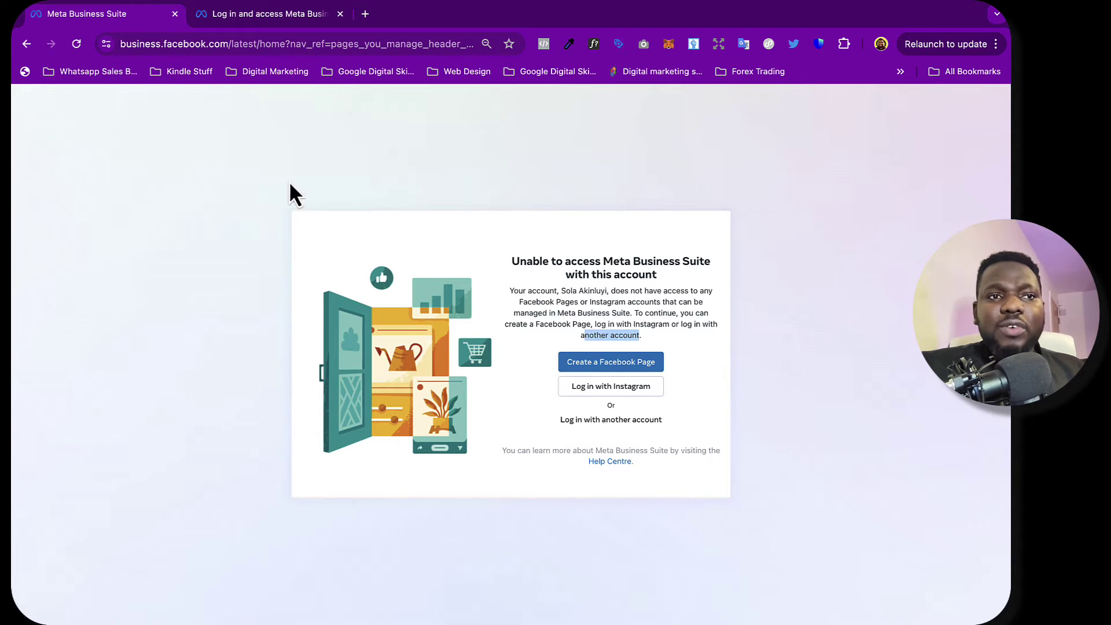
left_click(31, 46)
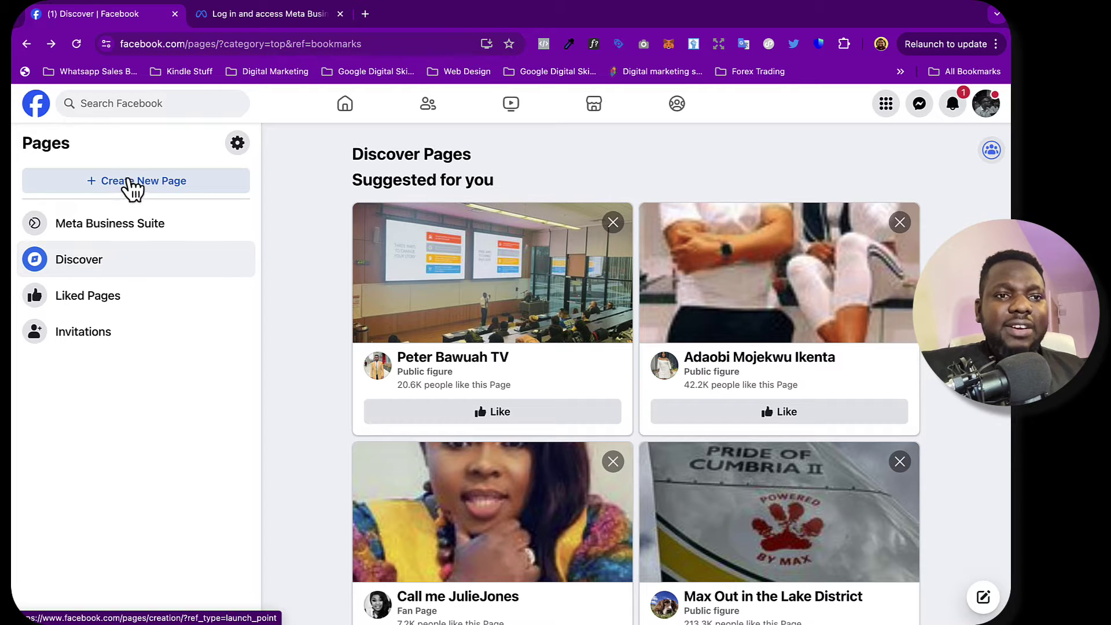
Start a new Page and enter 'Grow Your Business' as its name, clearing the test text.
left_click(132, 182)
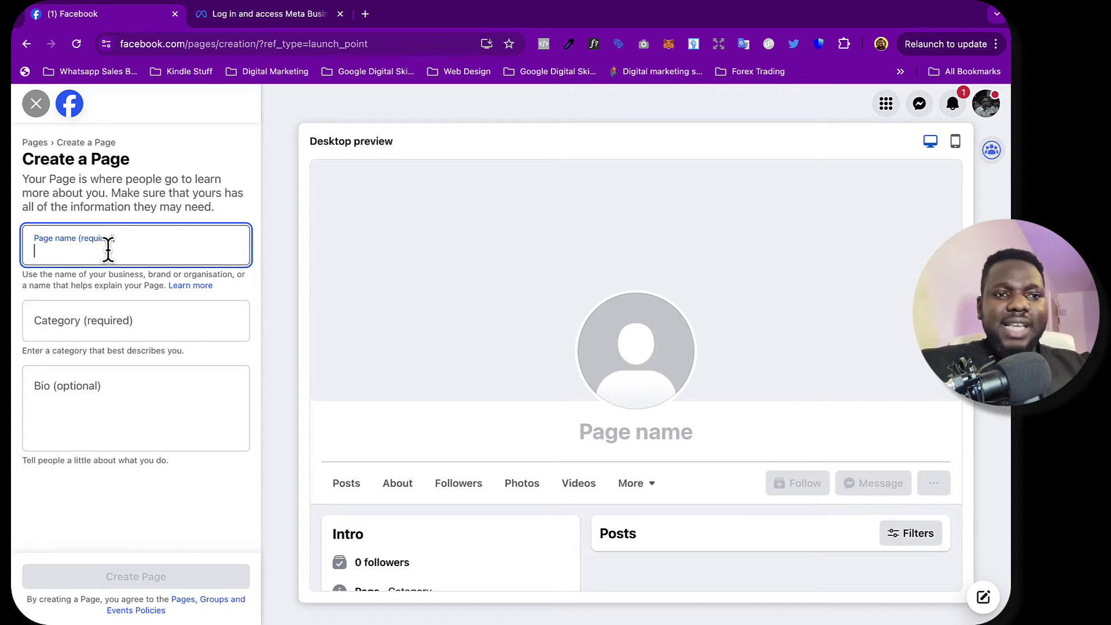
key("Caps_Lock")
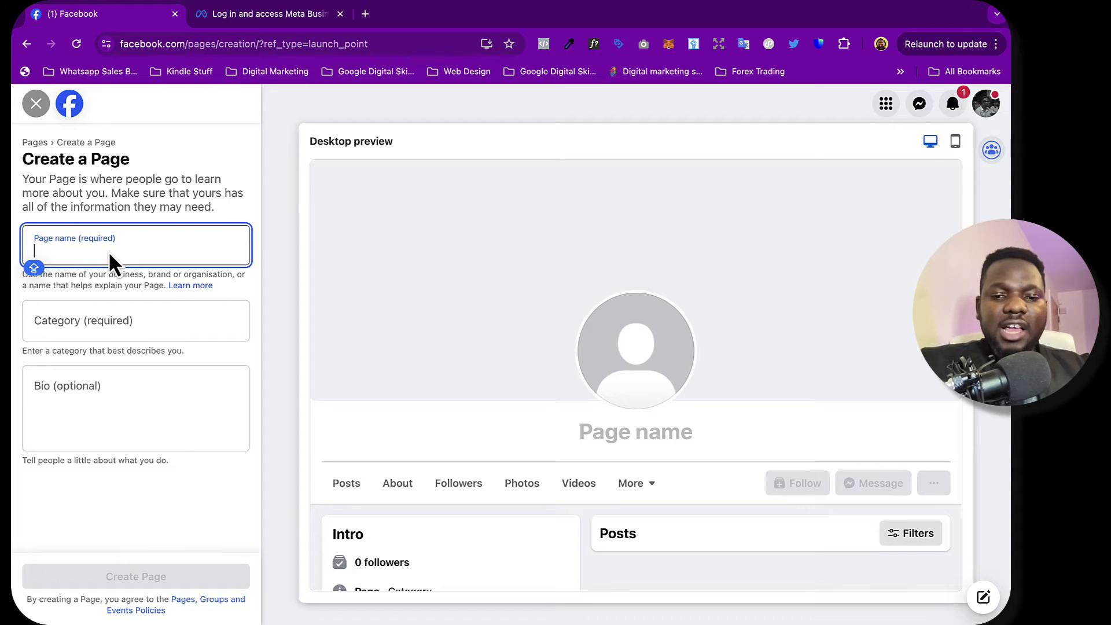
type("TEST")
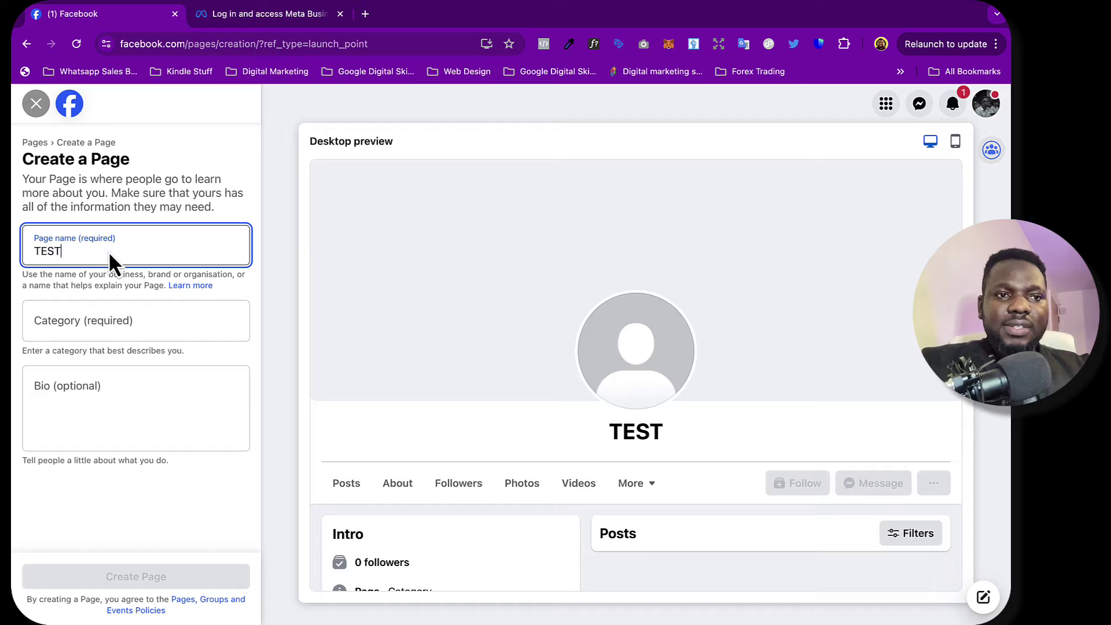
key("BackSpace")
key("BackSpace")
key("BackSpace")
key("BackSpace")
type("F")
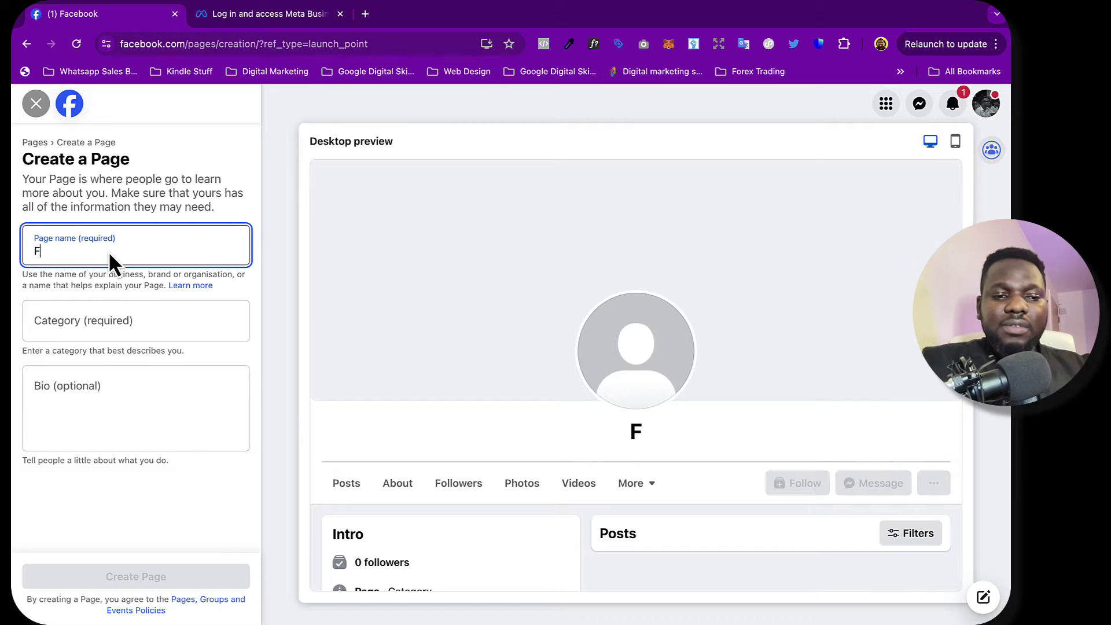
key("BackSpace")
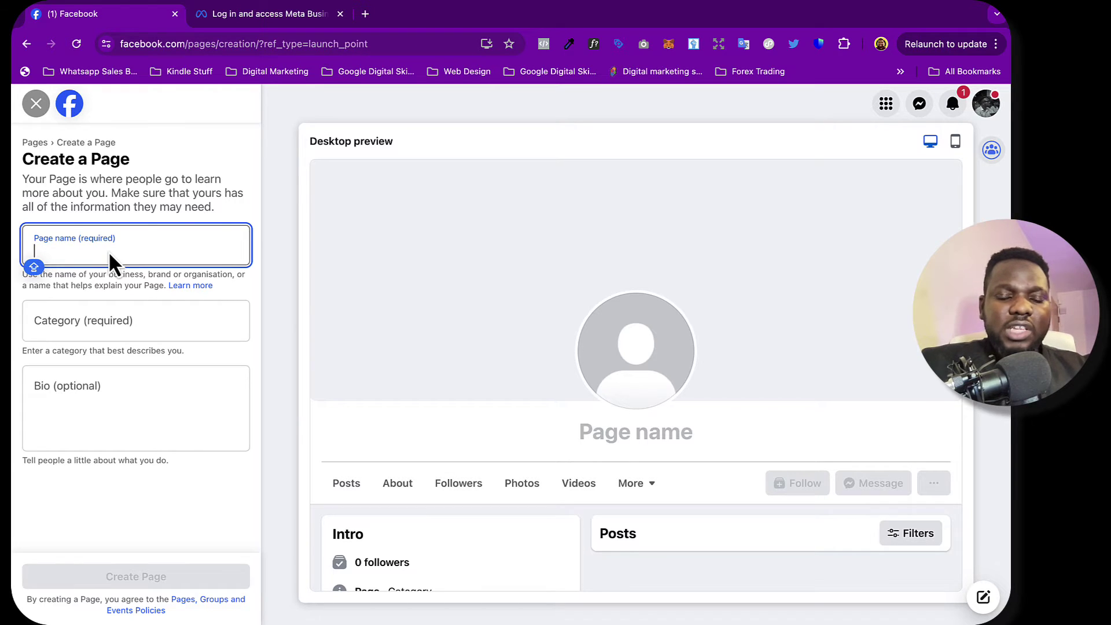
type("Grow ")
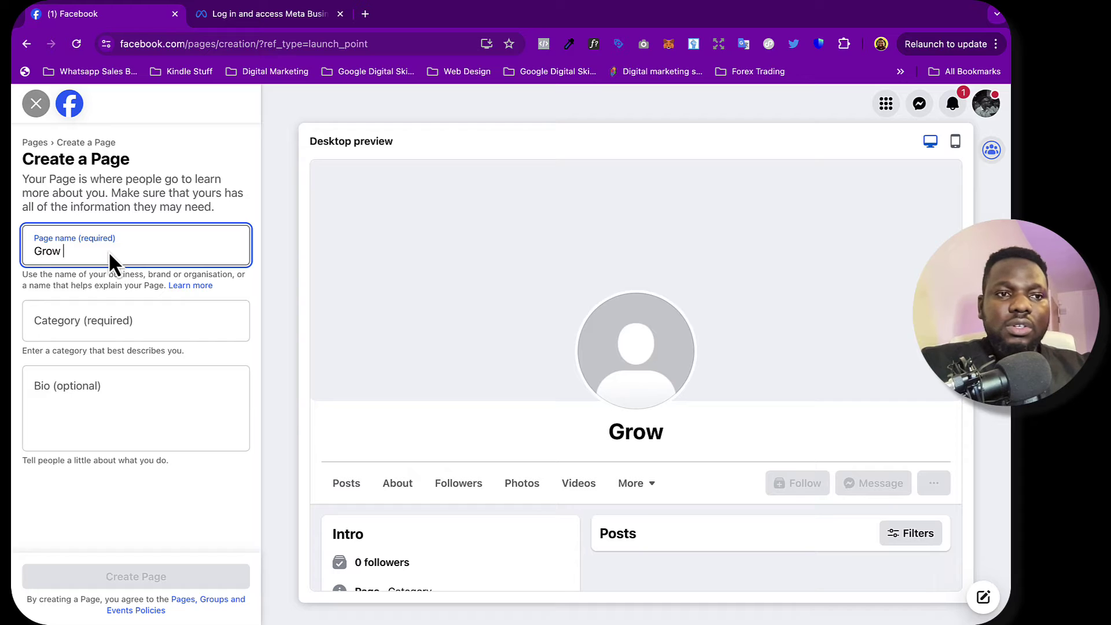
type("Your Business")
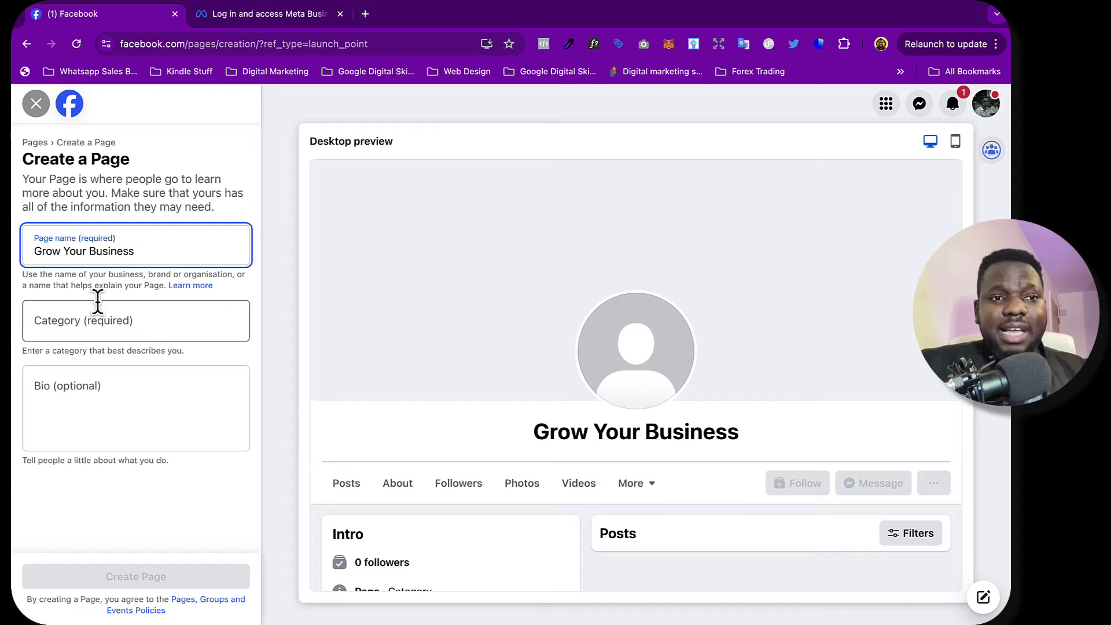
Choose Marketing agency, add the bio 'Grow your business with Digital Marketing.' and create the Page.
left_click(80, 320)
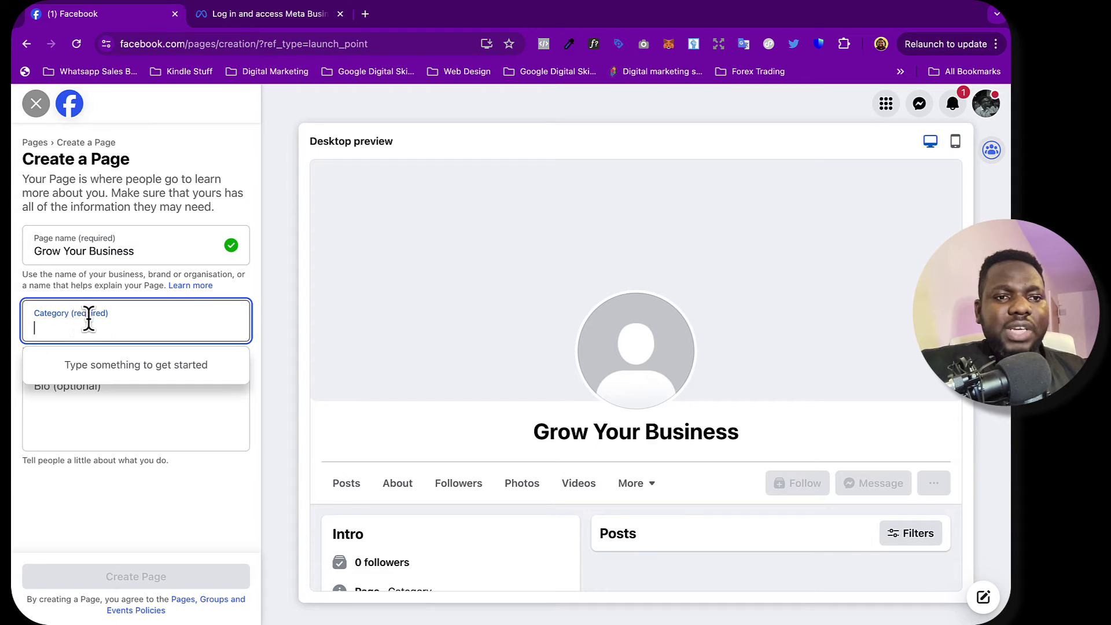
type("mar")
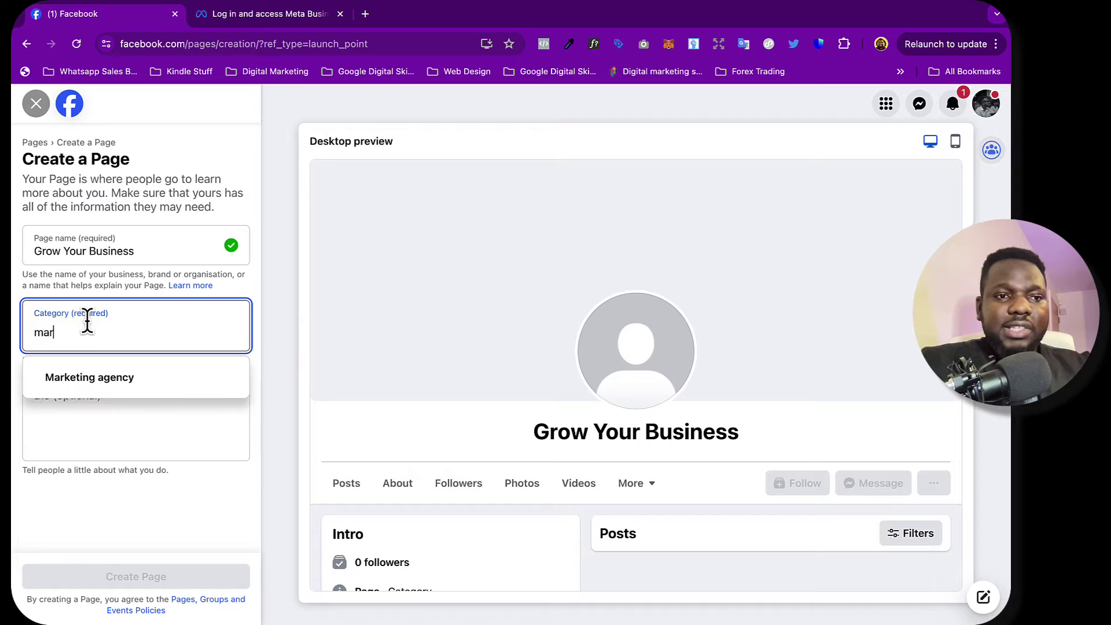
left_click(117, 378)
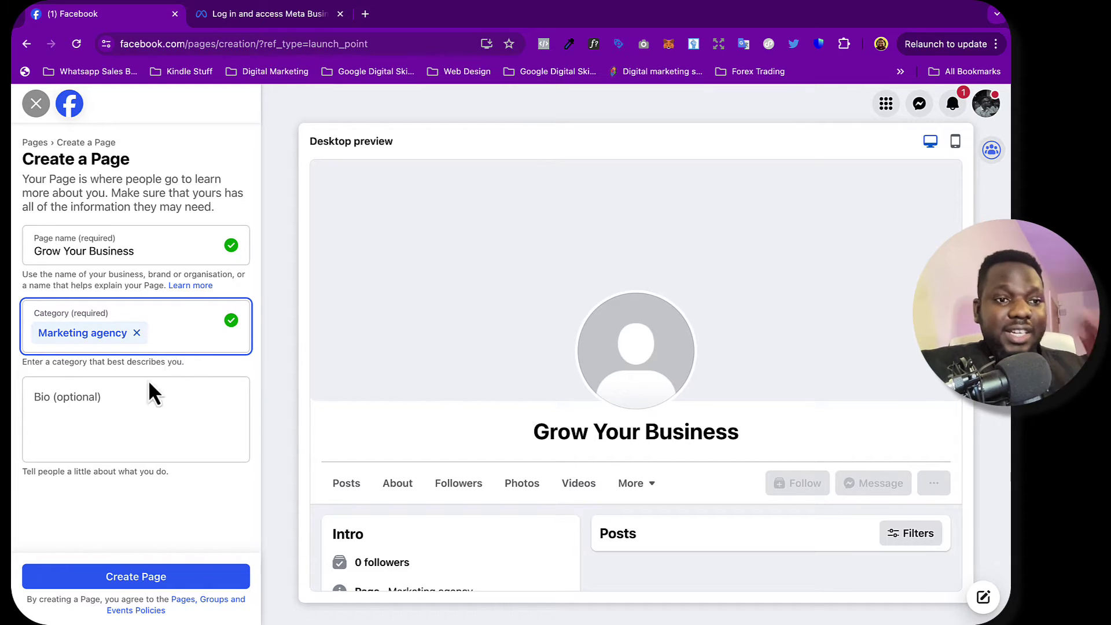
left_click(119, 398)
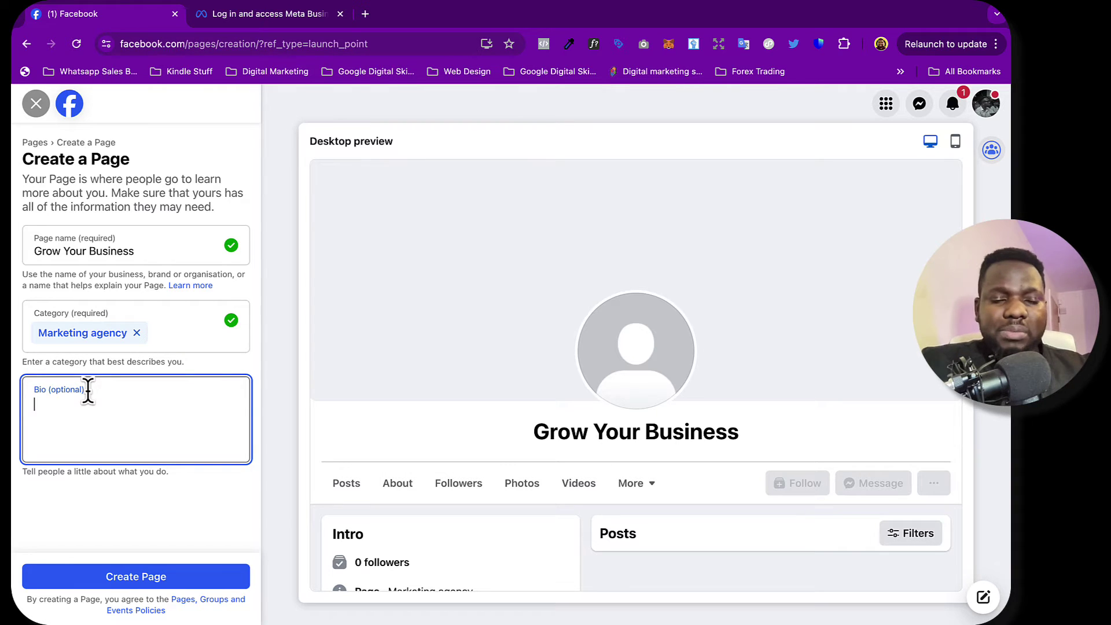
type("Grow your business with Digital Marketing.")
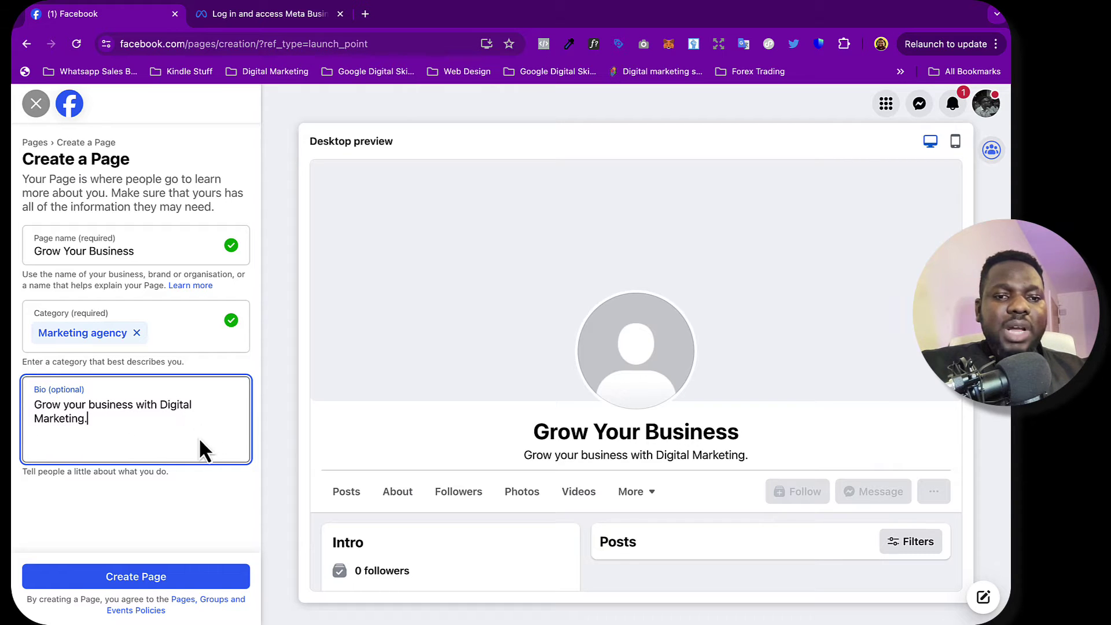
left_click(141, 585)
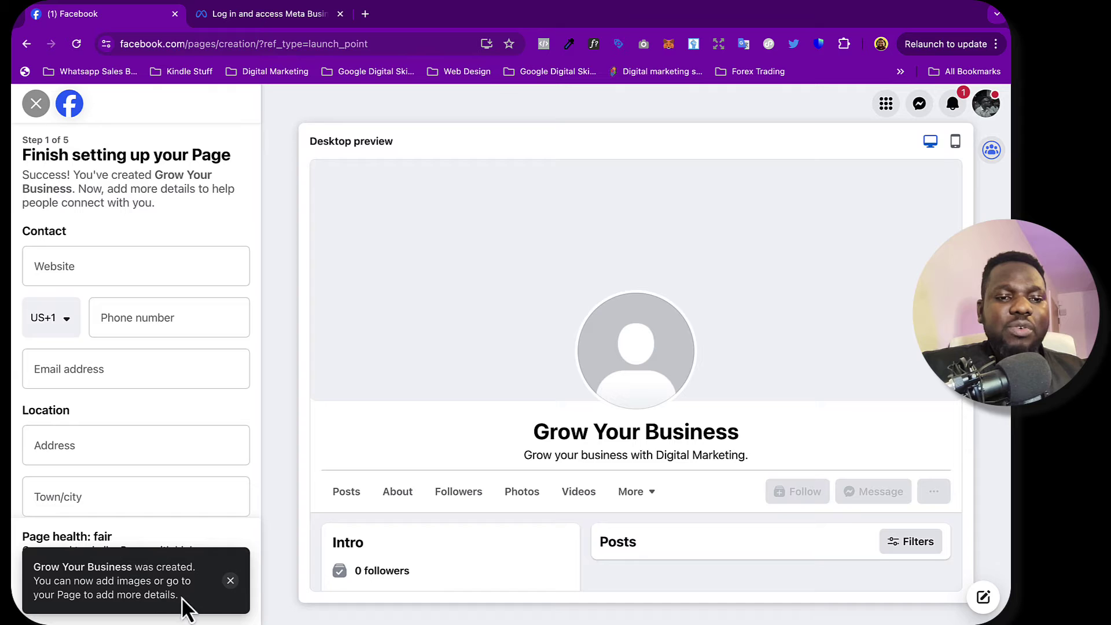
Dismiss the page-created notice and scroll the setup form to the Website field.
left_click(231, 581)
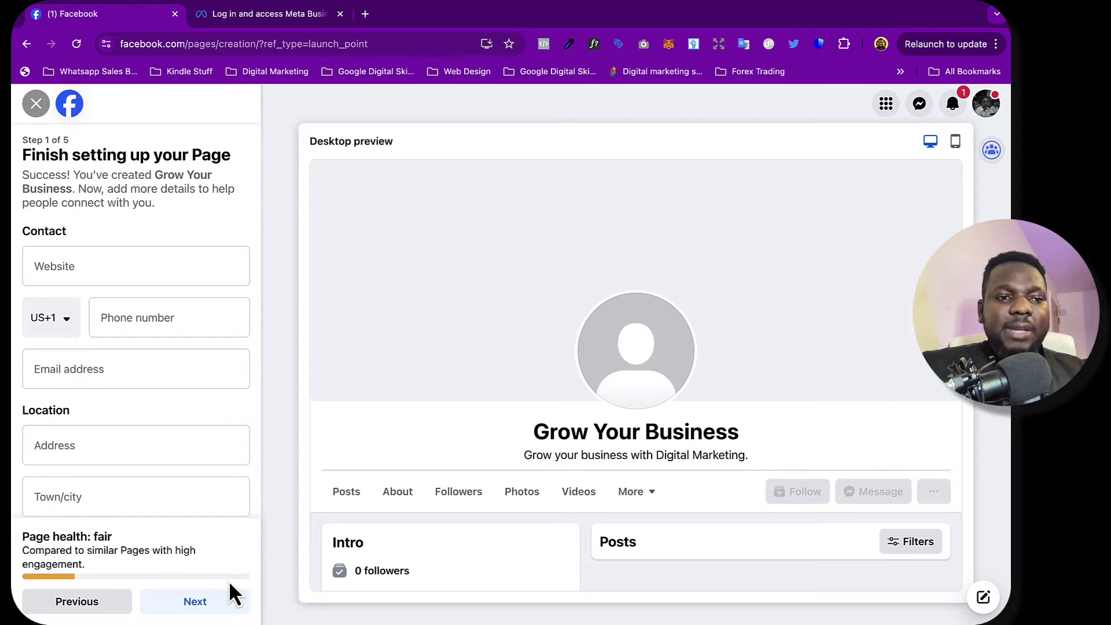
scroll(144, 294, "down", 1)
scroll(145, 294, "down", 5)
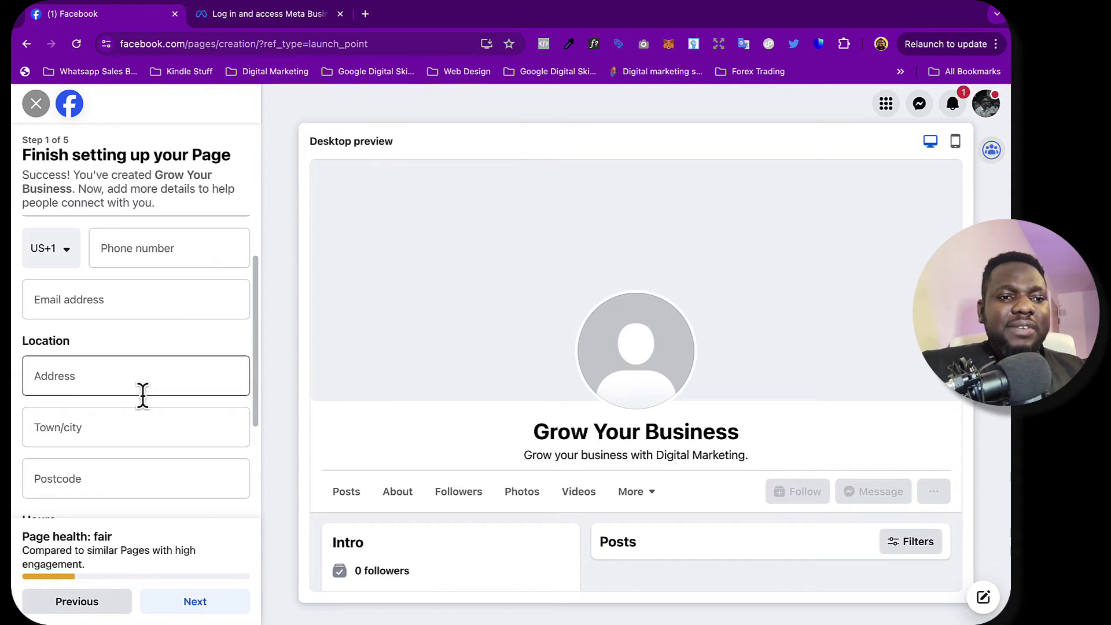
scroll(144, 405, "up", 6)
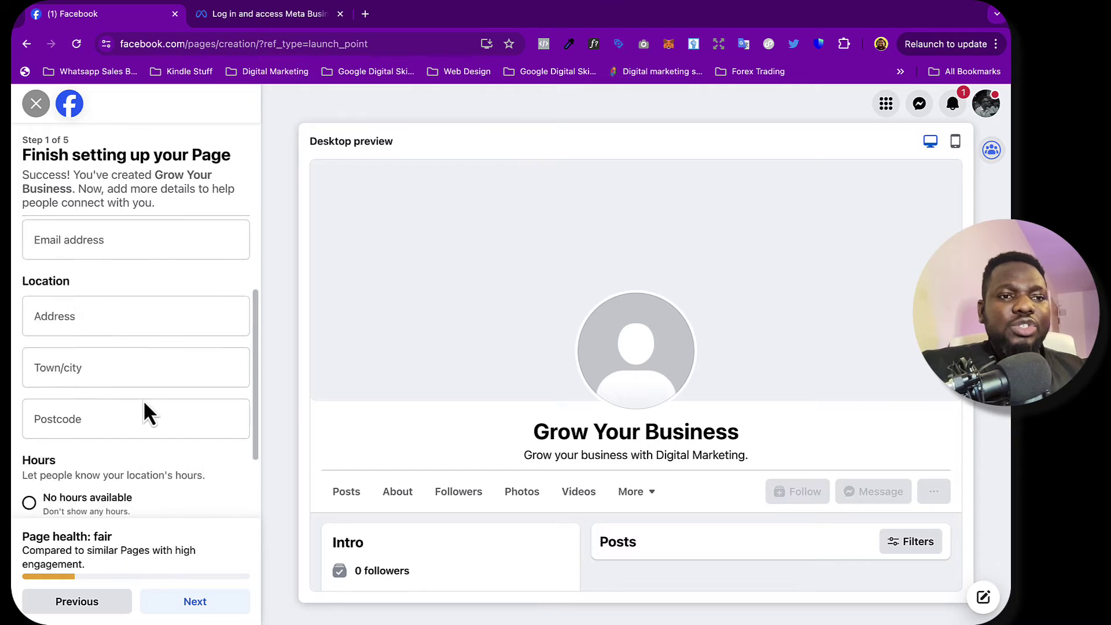
left_click(82, 259)
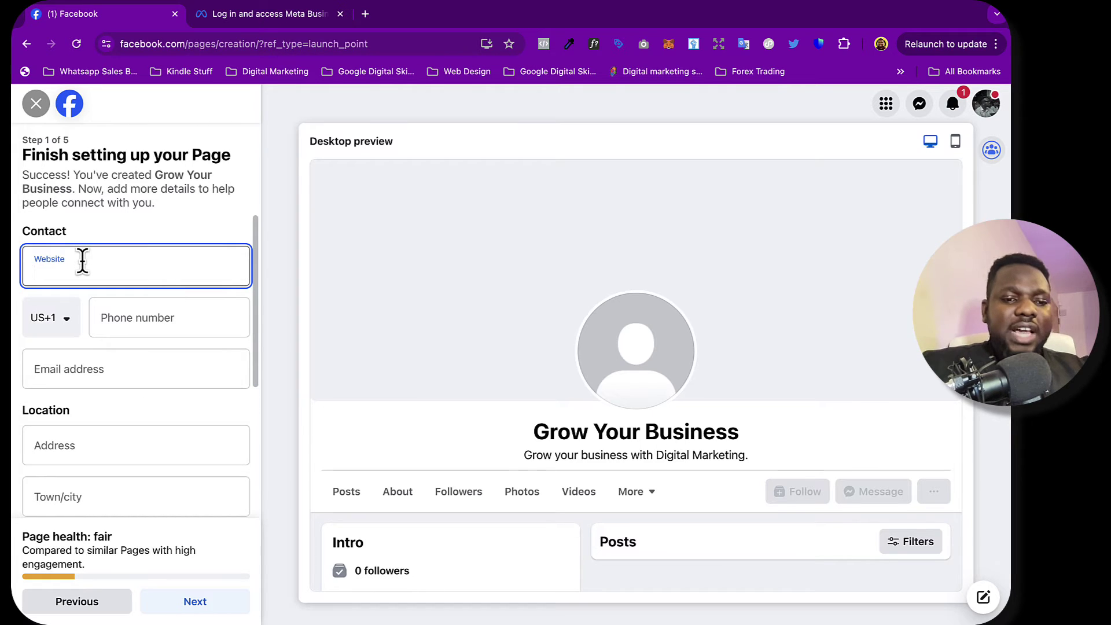
Enter rentatic.com as the Page's website, replacing an earlier personal web address.
type("sola")
key("BackSpace")
key("BackSpace")
key("BackSpace")
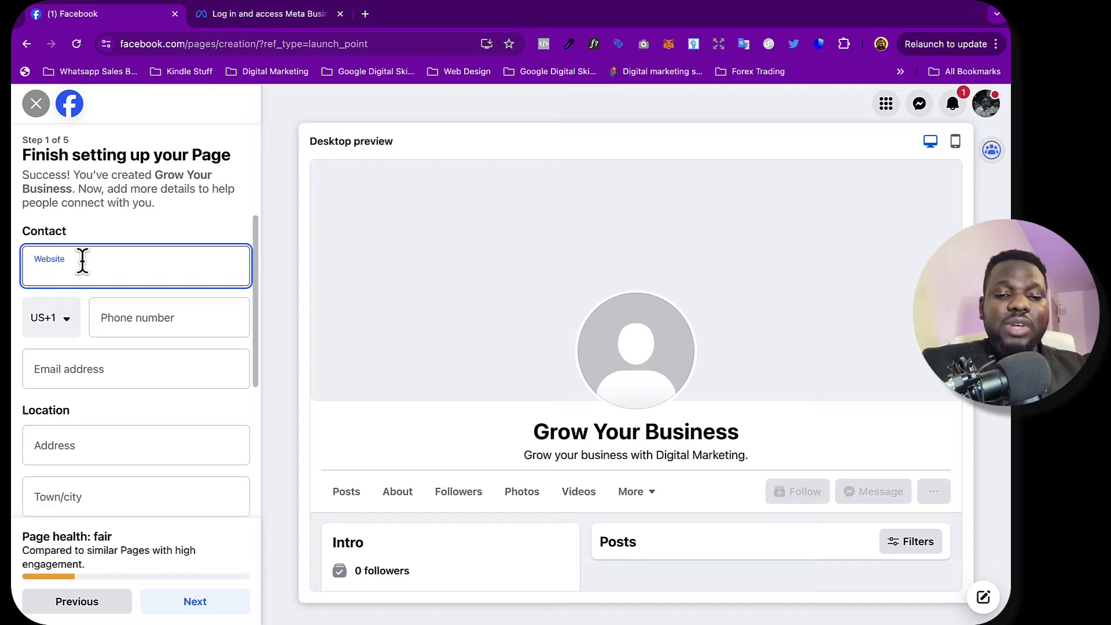
type("solamath")
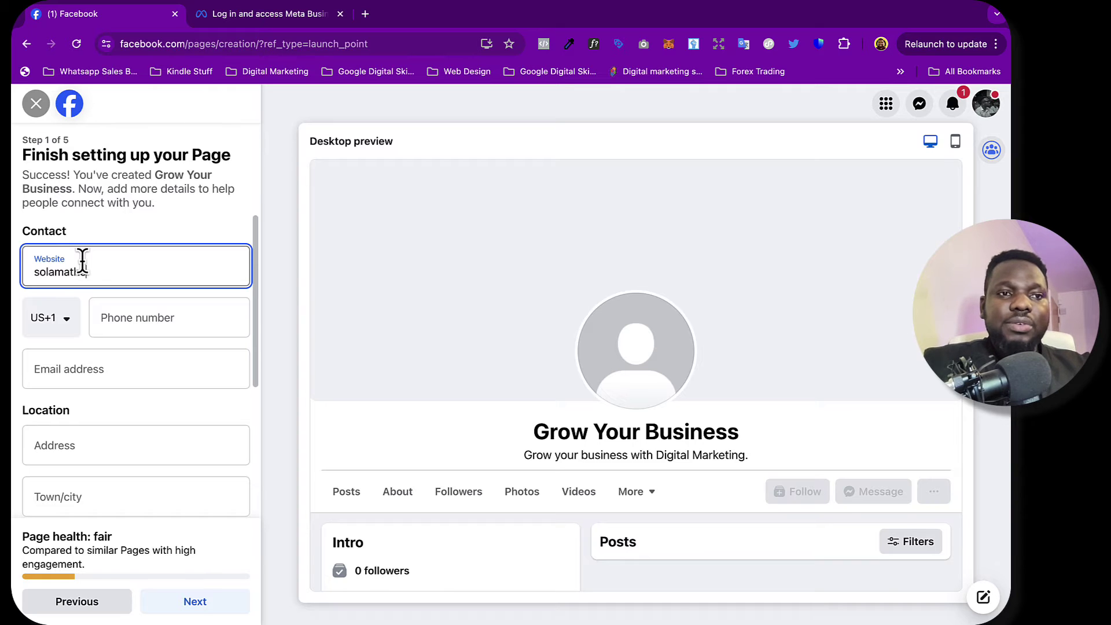
type("ew.com")
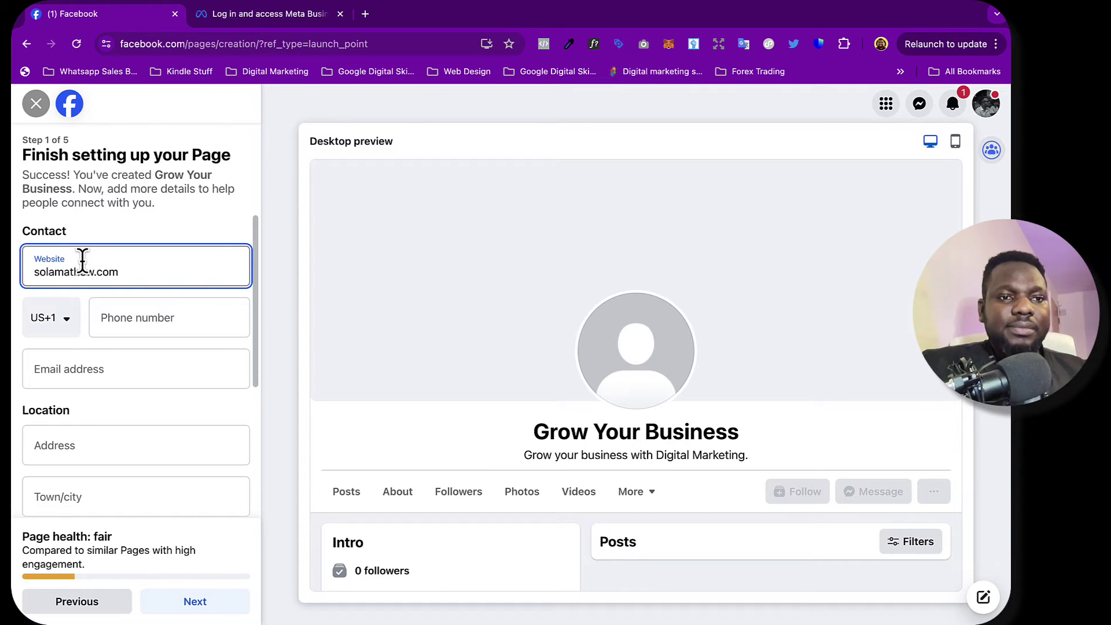
left_click_drag(119, 272, 26, 272)
type("rentatic.com")
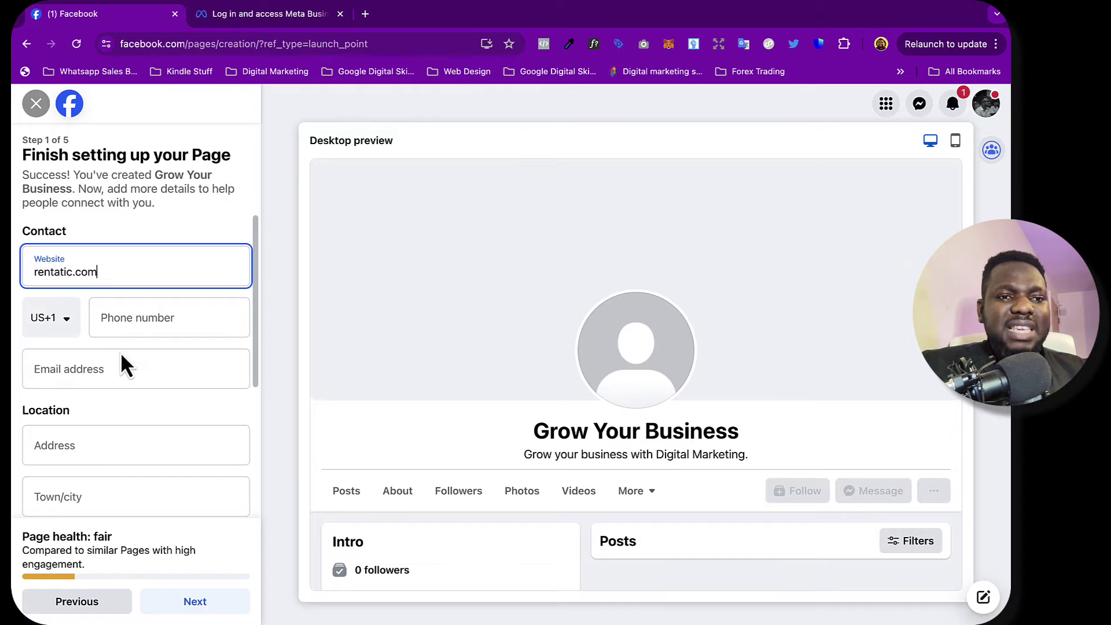
scroll(99, 497, "down", 5)
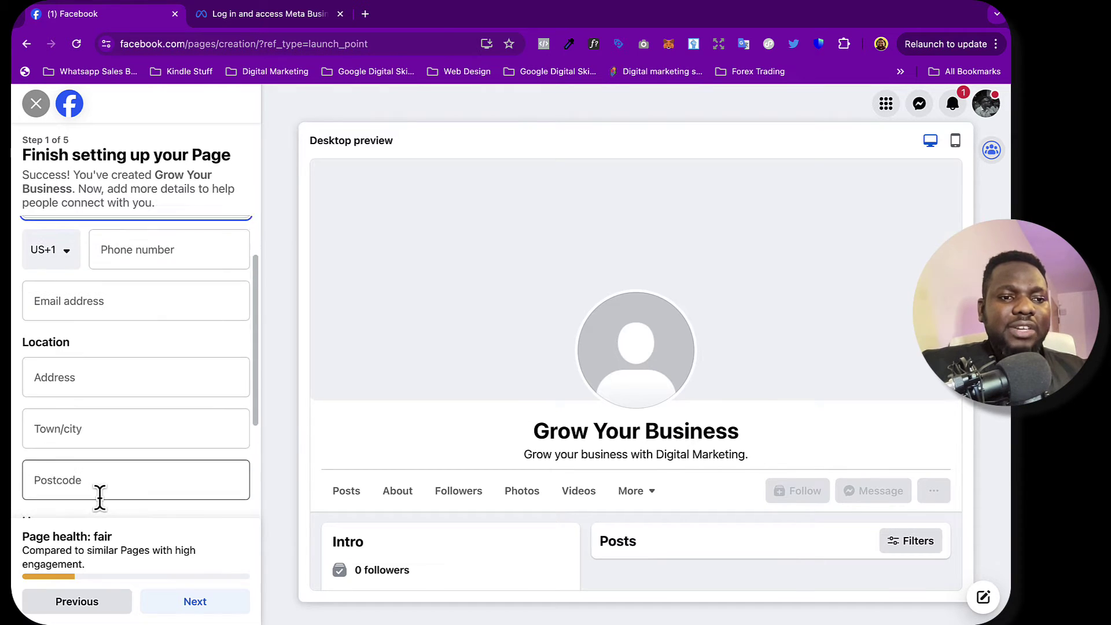
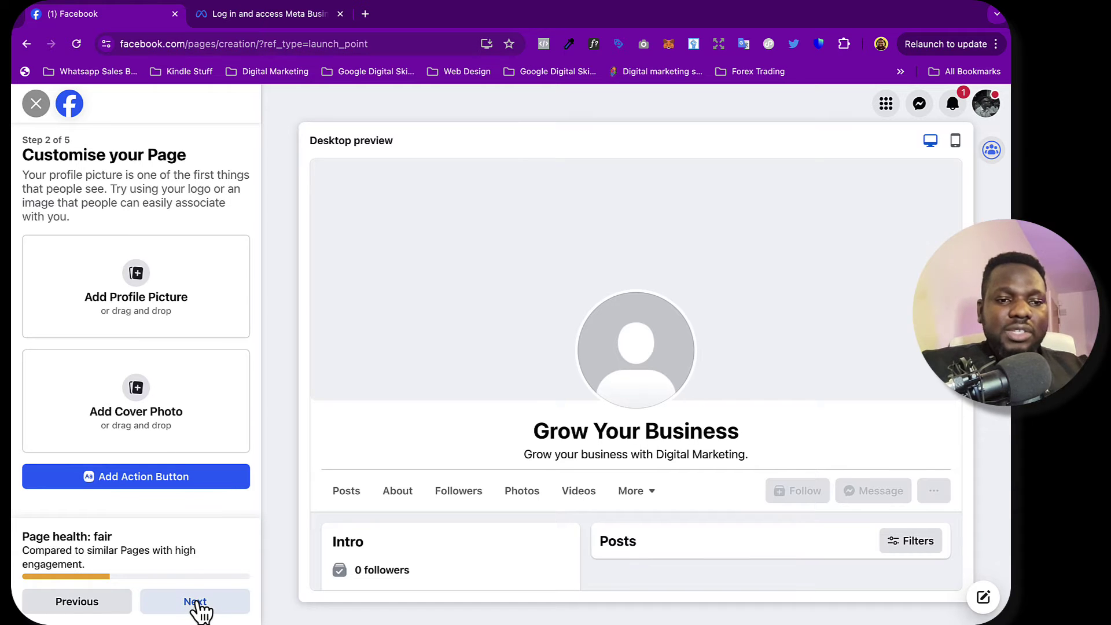
Skip WhatsApp linking, invite a single friend to the Page, and continue to step 4.
left_click(197, 604)
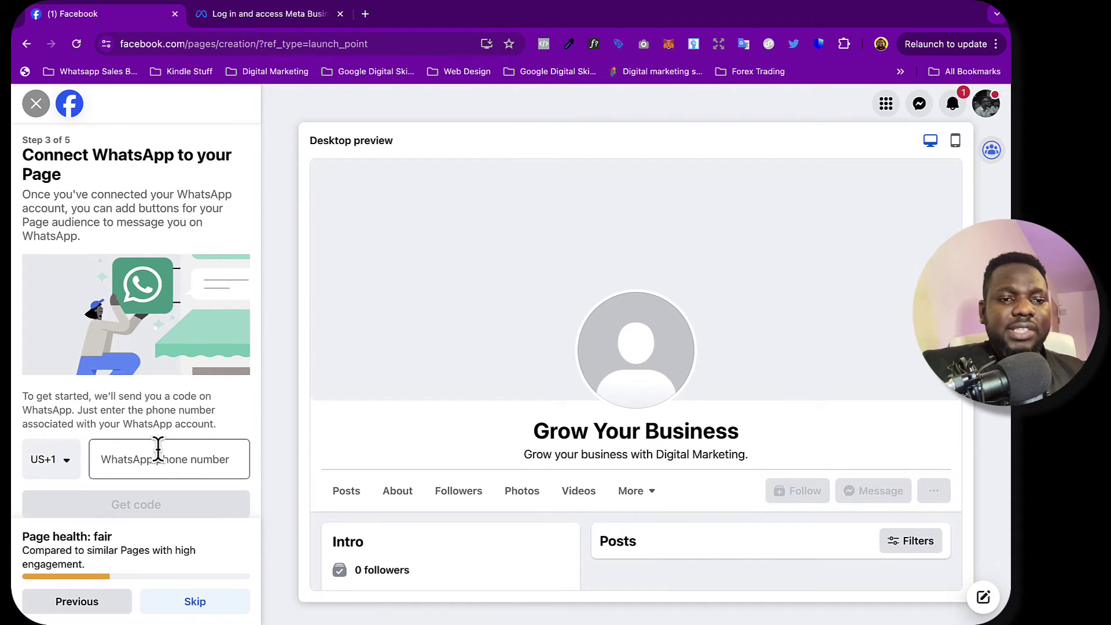
left_click(196, 603)
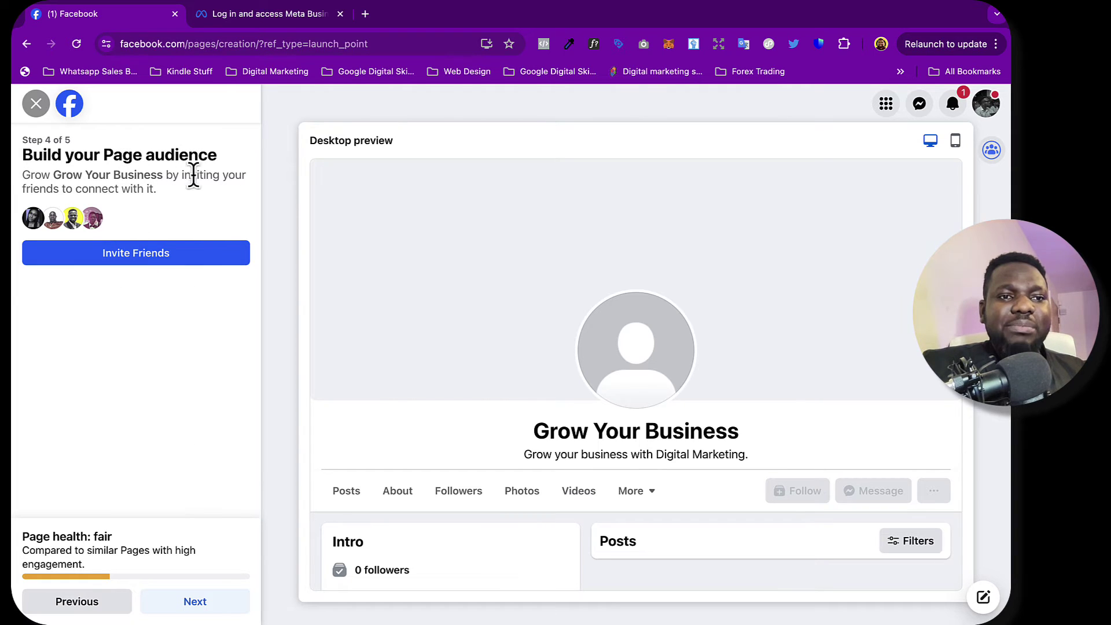
left_click(143, 259)
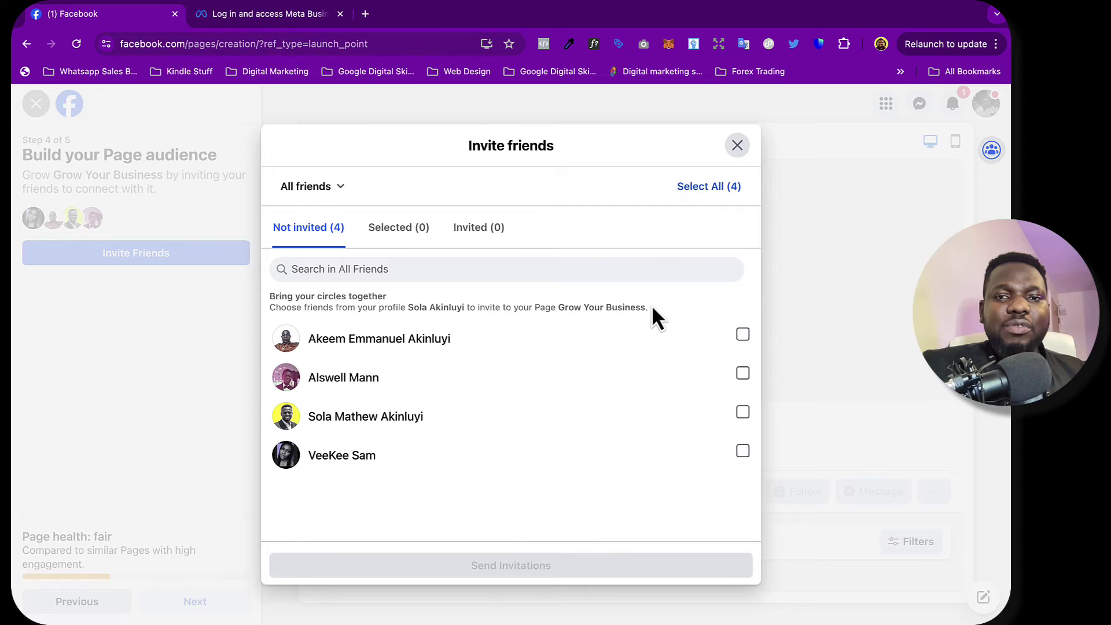
left_click(712, 196)
left_click(712, 196)
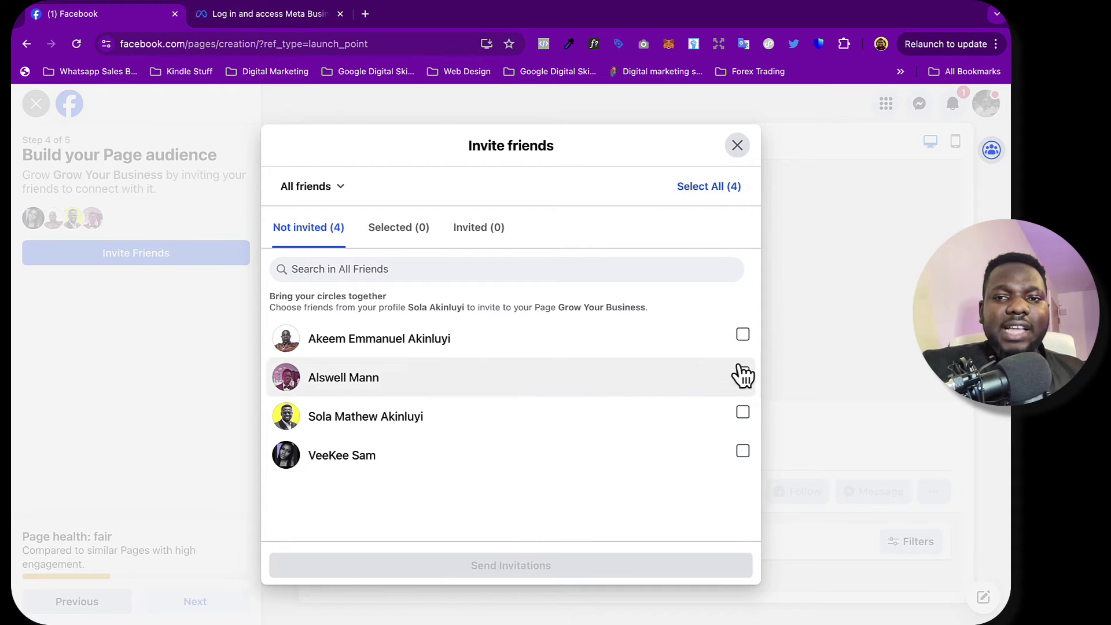
left_click(740, 422)
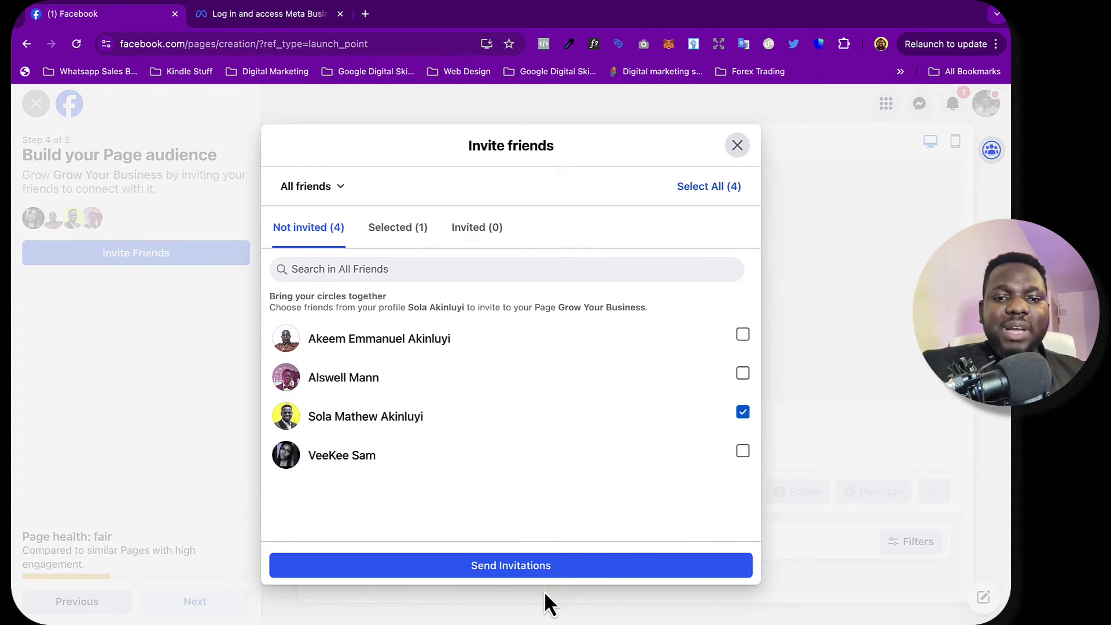
left_click(544, 568)
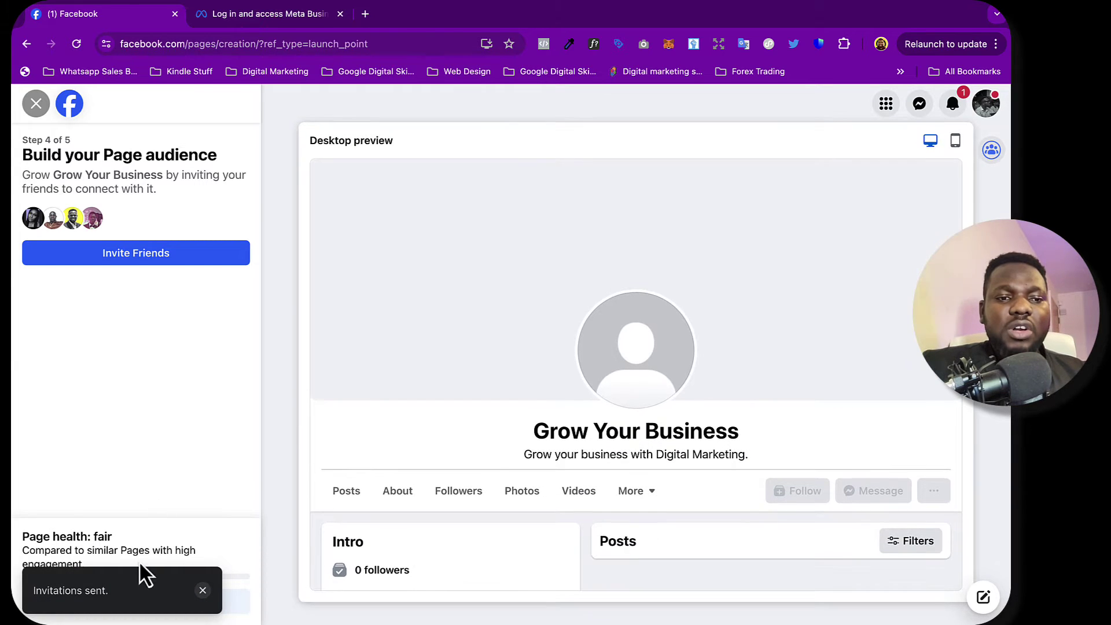
left_click(202, 591)
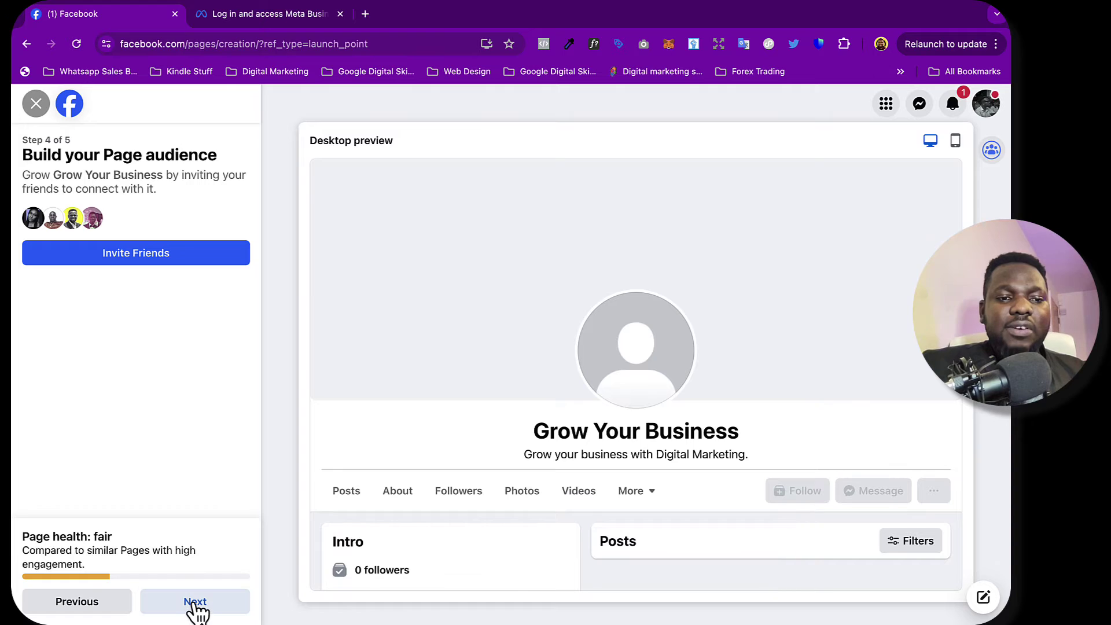
left_click(194, 605)
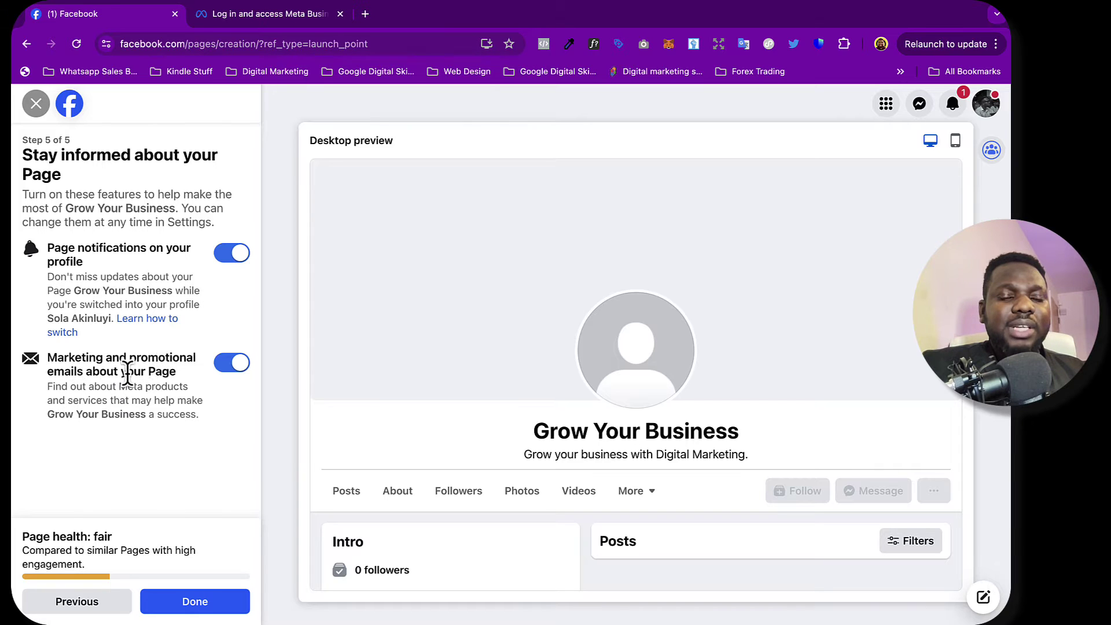
Switch off marketing emails and Page notifications, then finish creating the Grow Your Business Page.
left_click(234, 364)
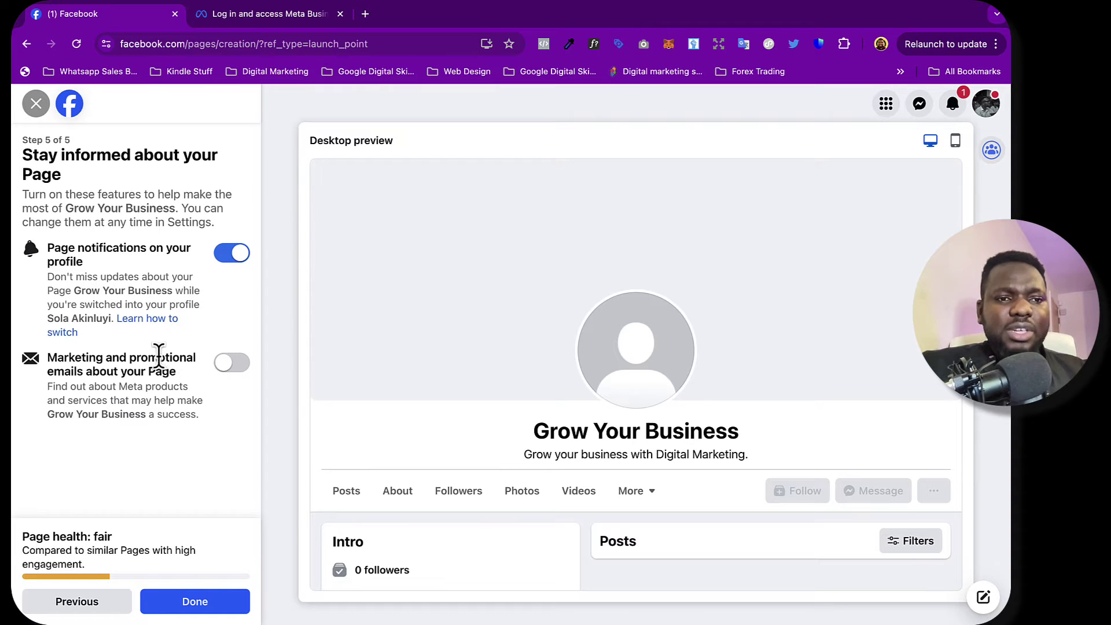
left_click(238, 255)
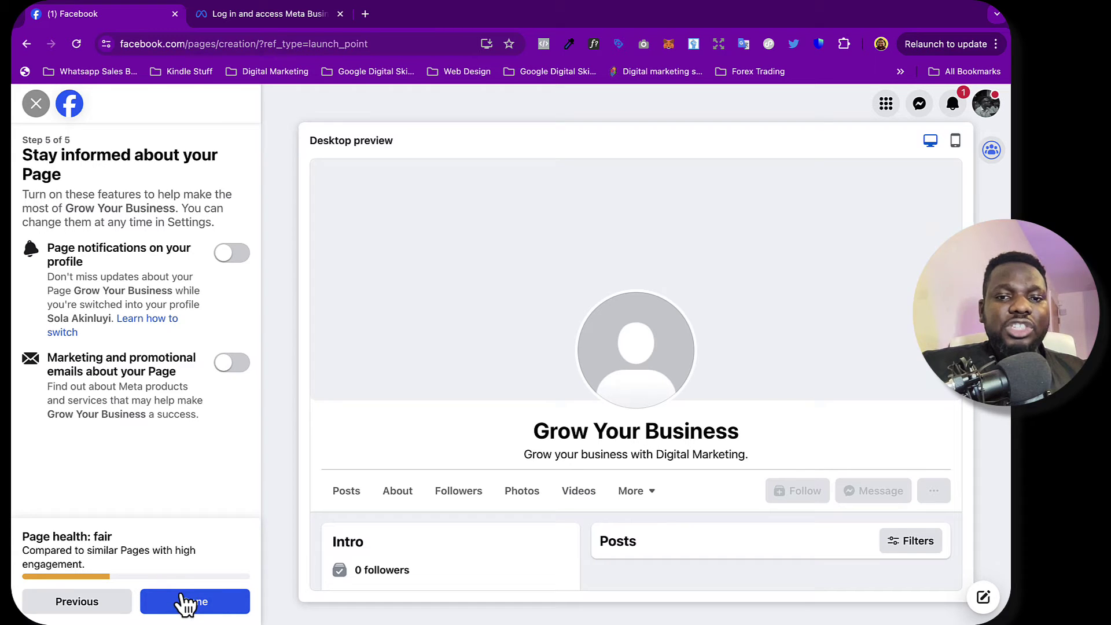
left_click(185, 603)
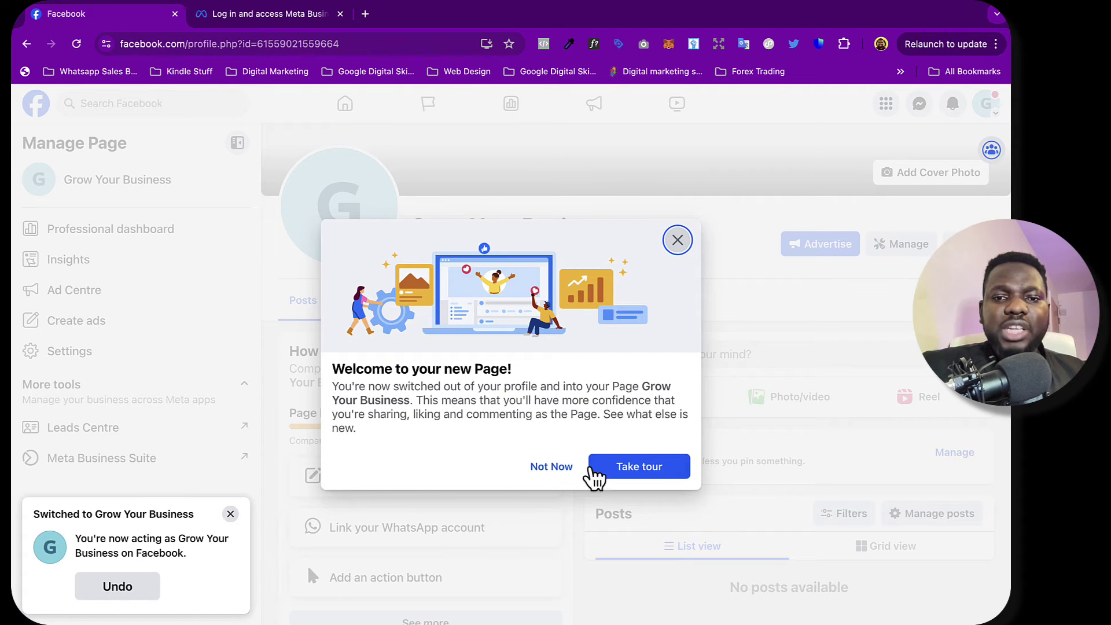
Go through all tips of the Page's guided tour and close the Manage options menu.
left_click(643, 468)
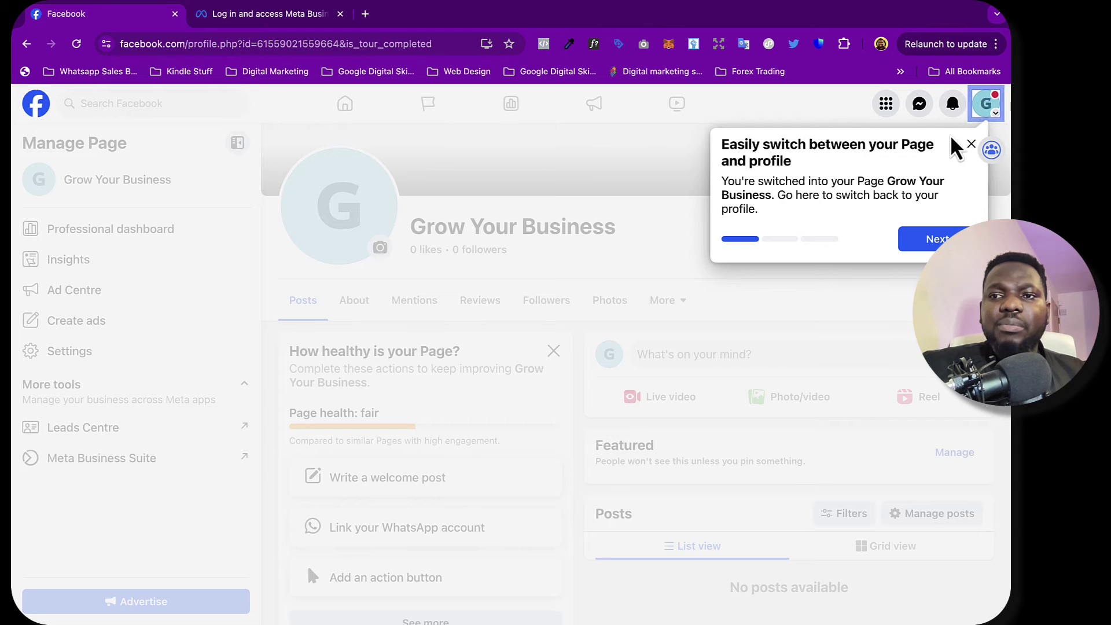
left_click(949, 238)
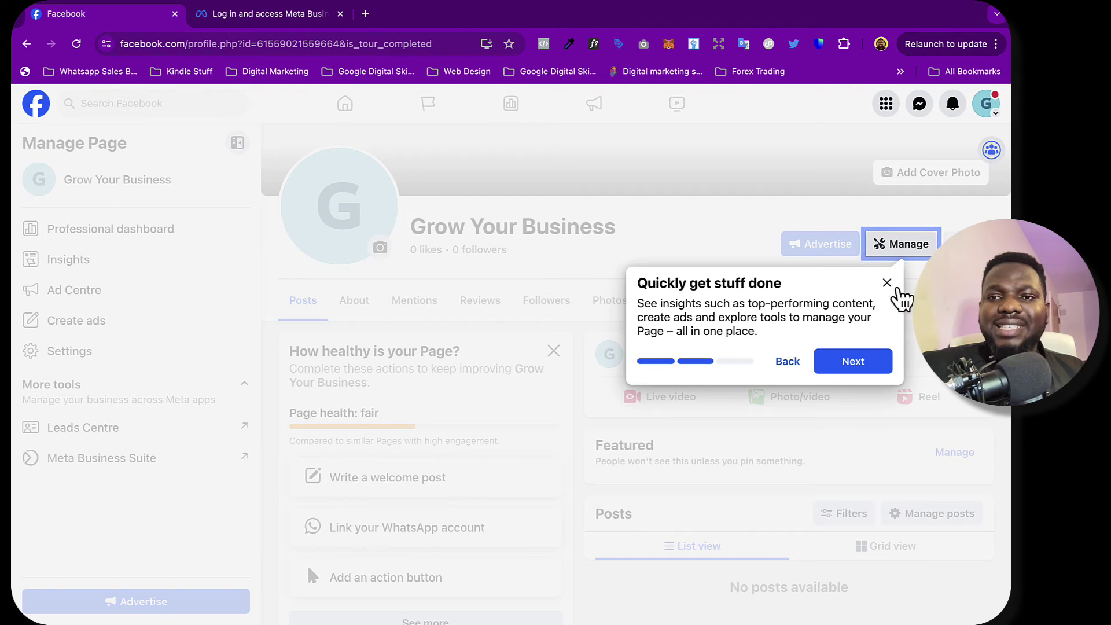
left_click(854, 362)
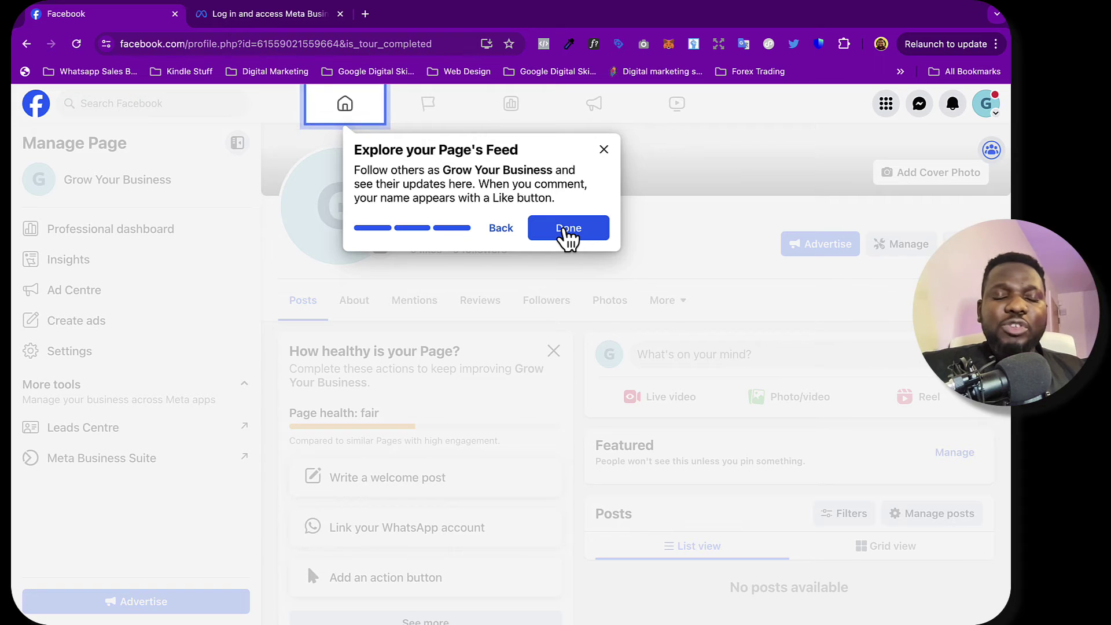
left_click(569, 228)
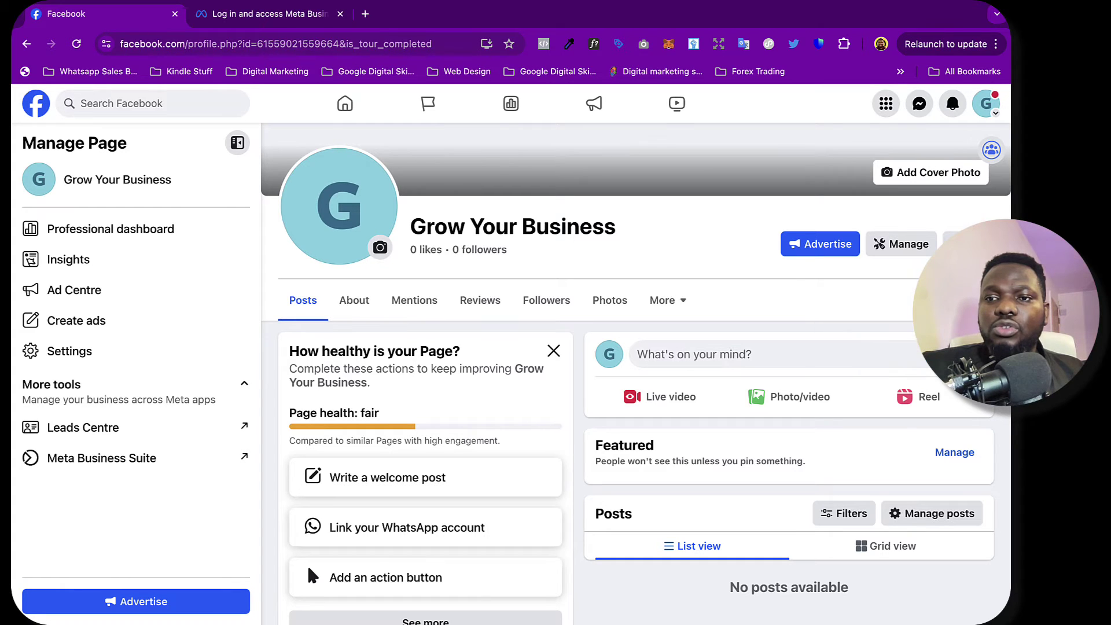
left_click(964, 244)
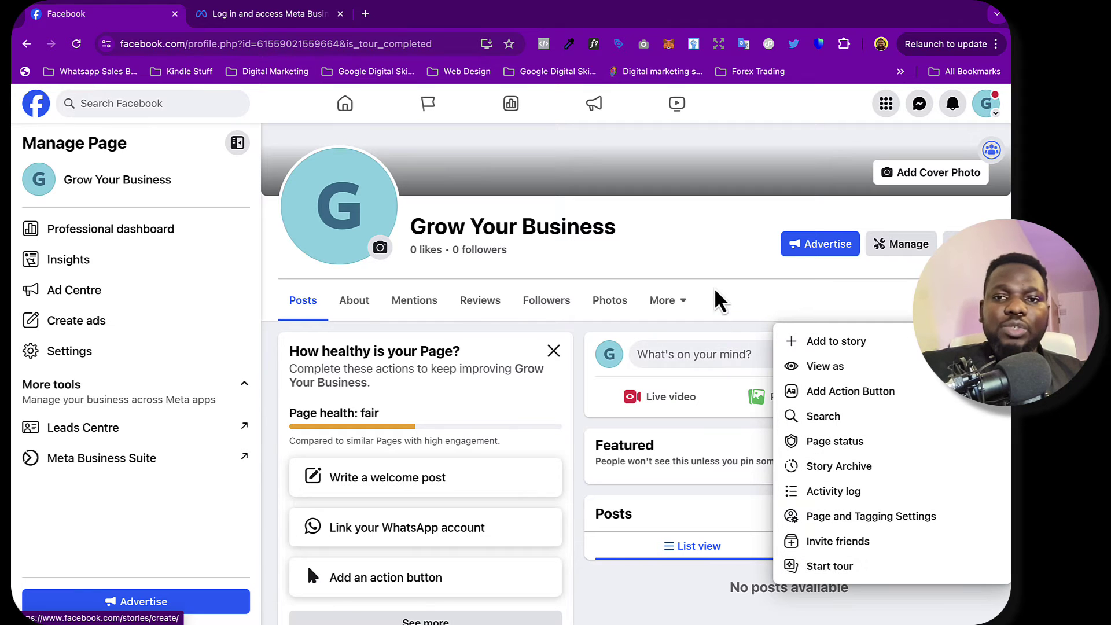
left_click(731, 301)
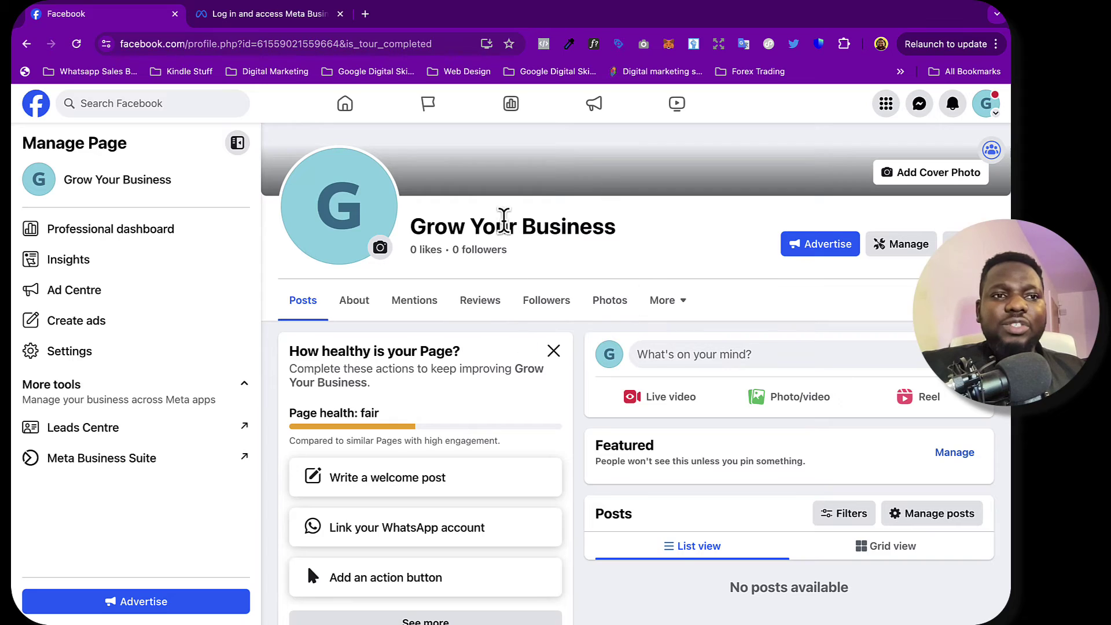
Load business.facebook.com in a new browser tab.
left_click(366, 14)
type("busine")
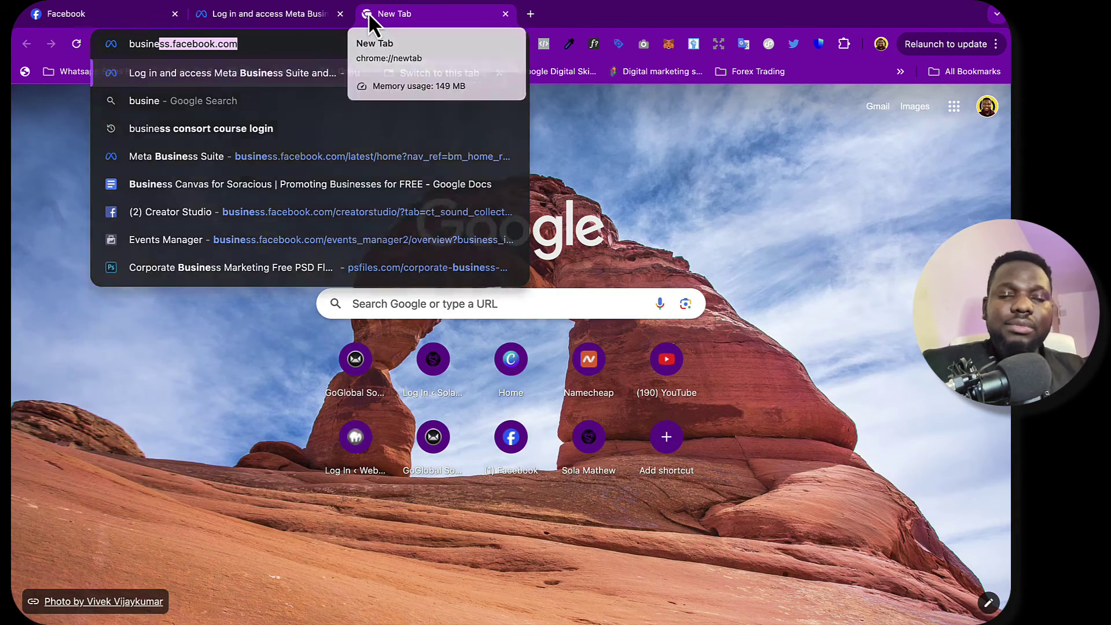
key("Return")
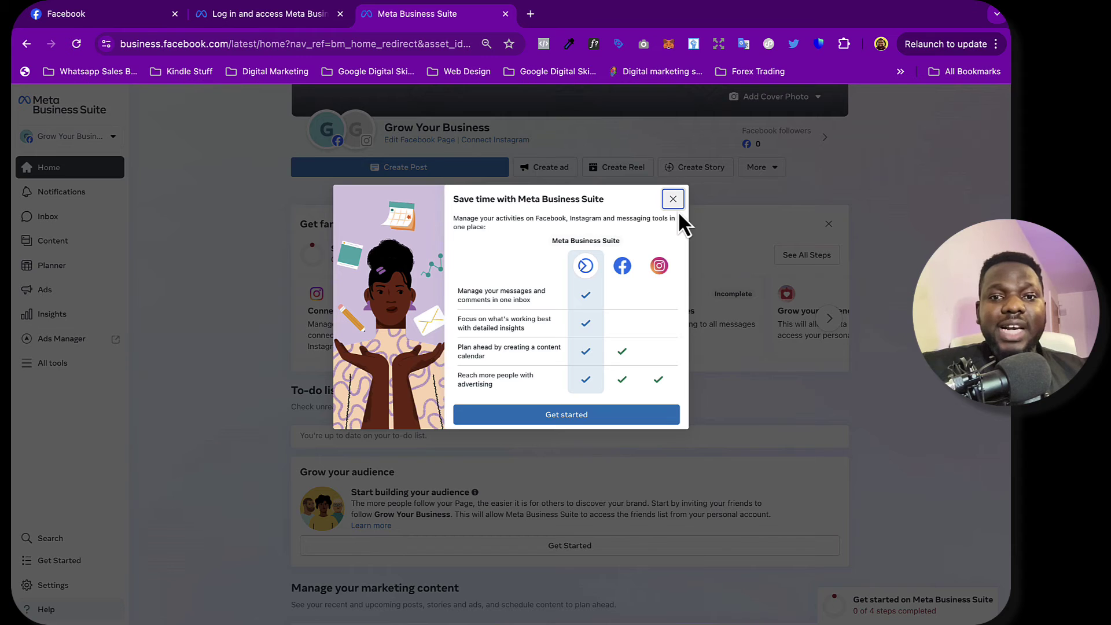
Dismiss the 'Save time with Meta Business Suite' intro and the invite-friends suggestion.
left_click(588, 413)
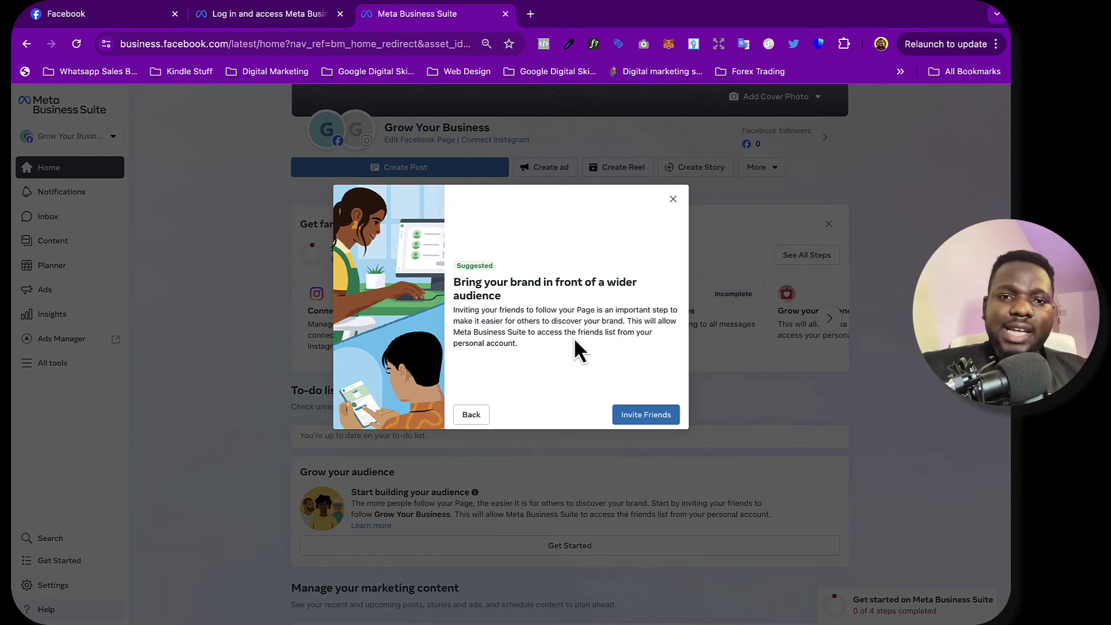
left_click(673, 199)
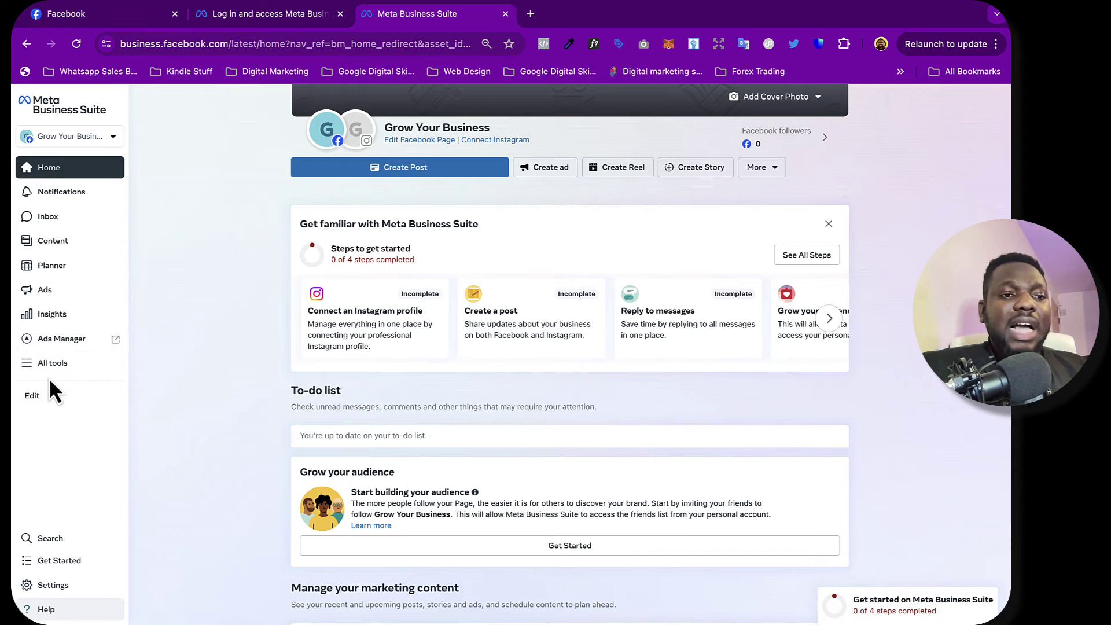
Launch Ads Manager from All tools under Advertise.
left_click(27, 366)
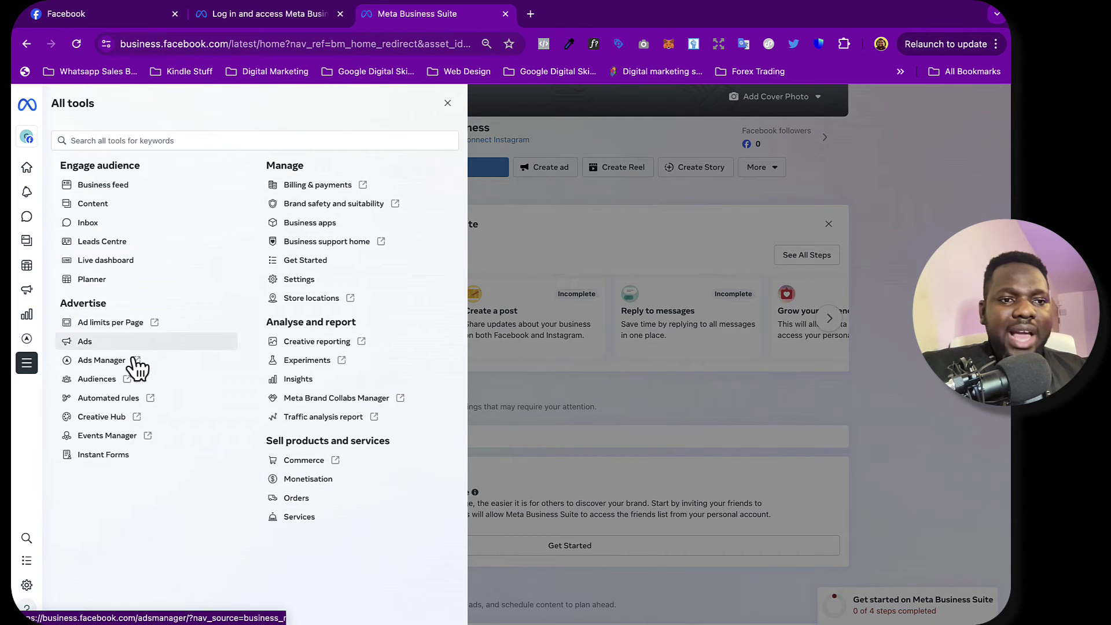
left_click(102, 365)
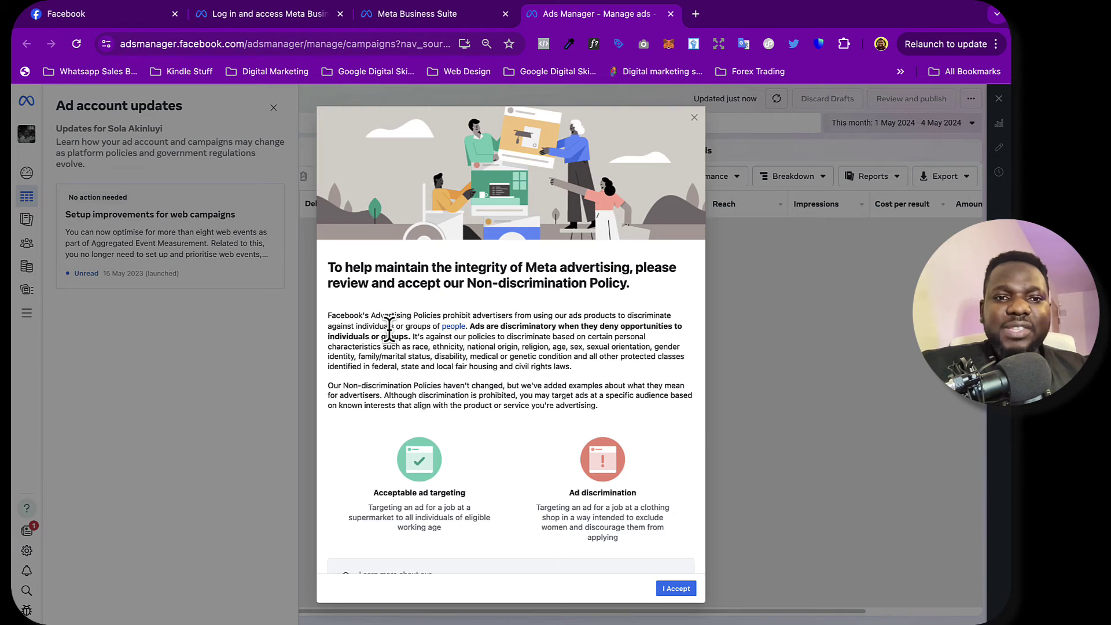
Read through and accept the Non-discrimination Policy, then close the thank-you confirmation.
scroll(387, 321, "down", 1)
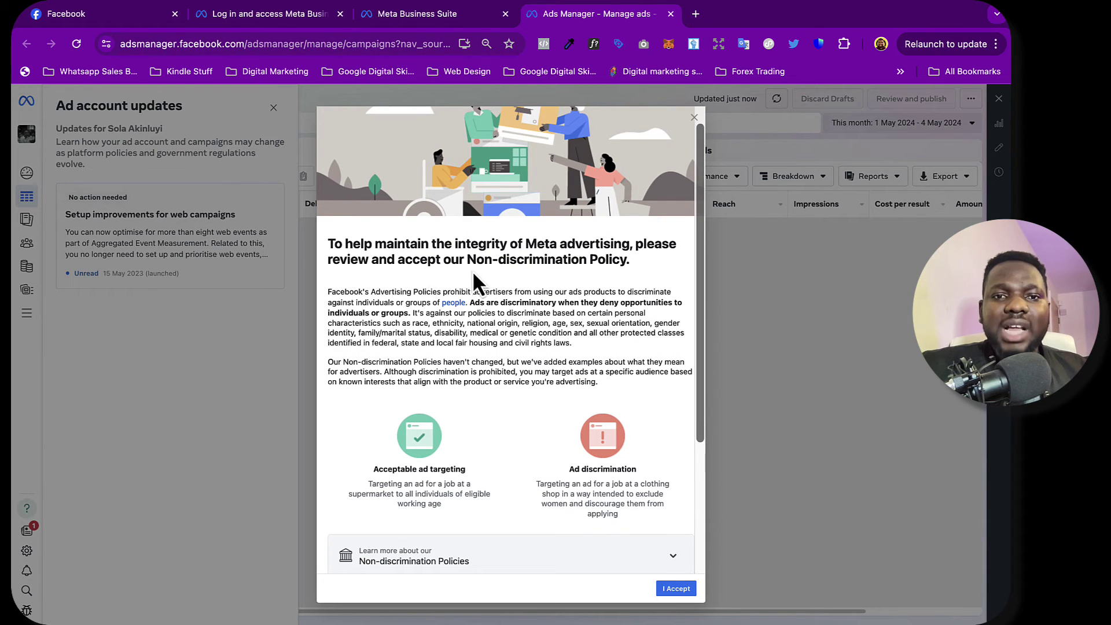
scroll(533, 301, "down", 1)
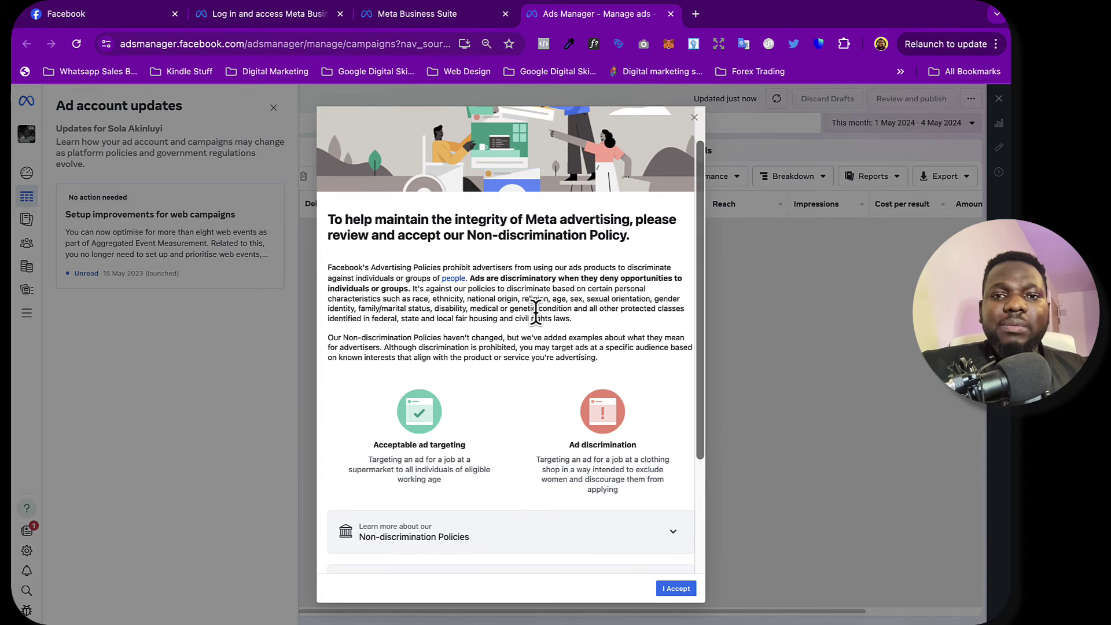
scroll(528, 377, "down", 5)
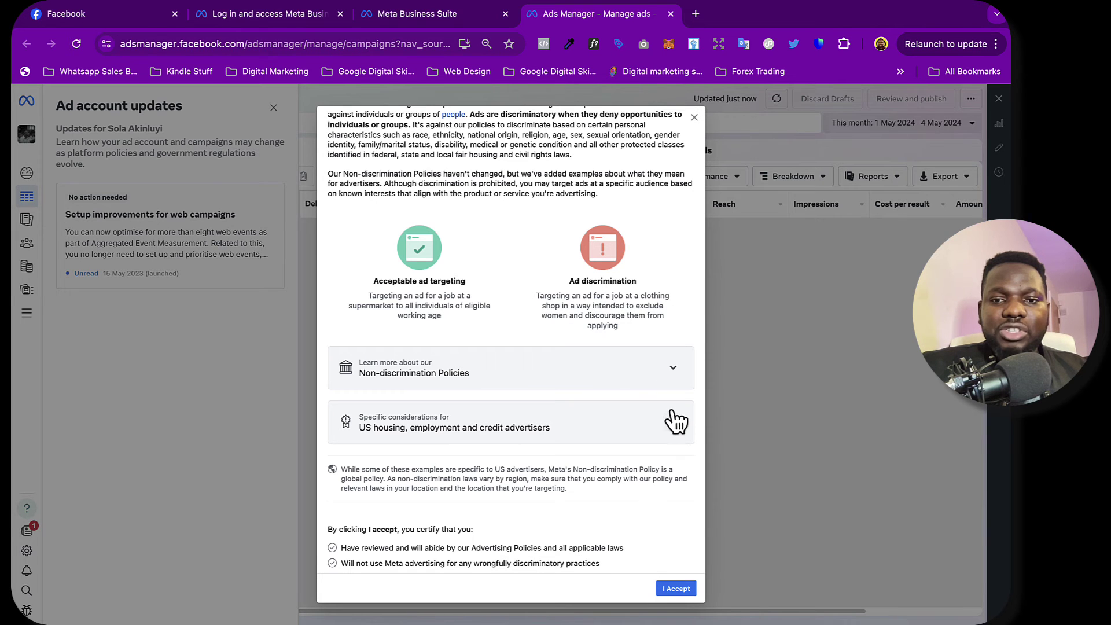
left_click(653, 375)
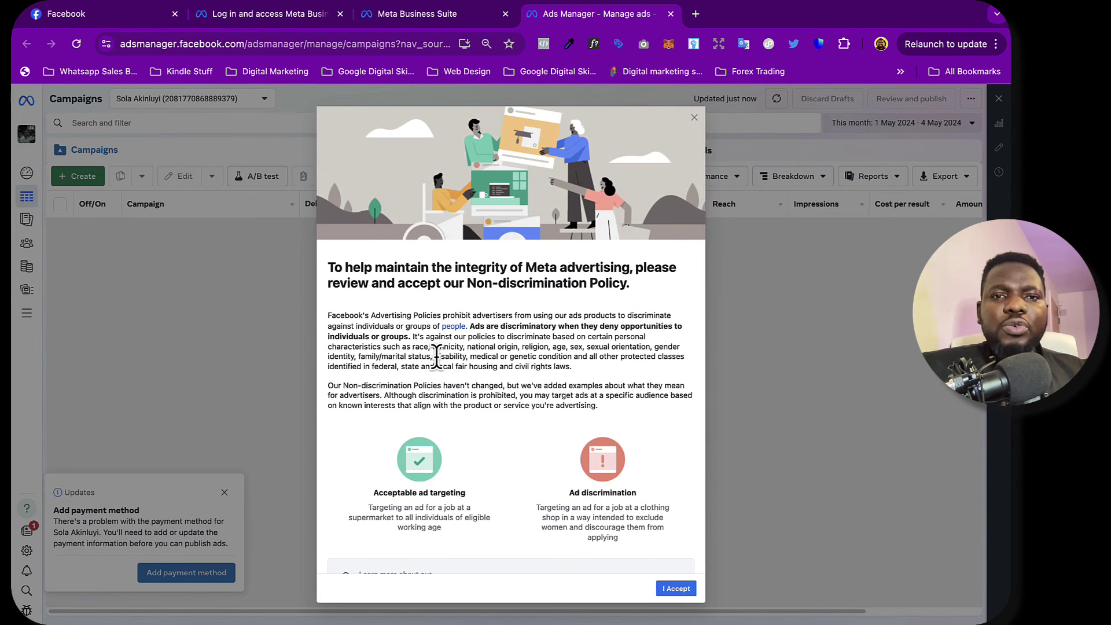
scroll(438, 356, "down", 3)
scroll(437, 356, "down", 10)
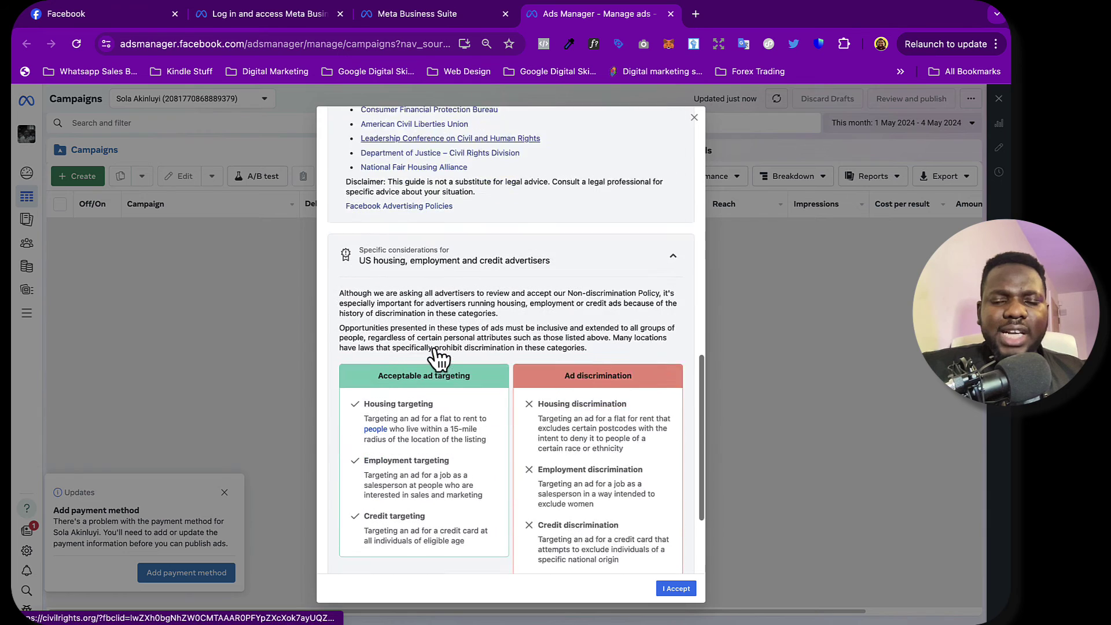
left_click(673, 587)
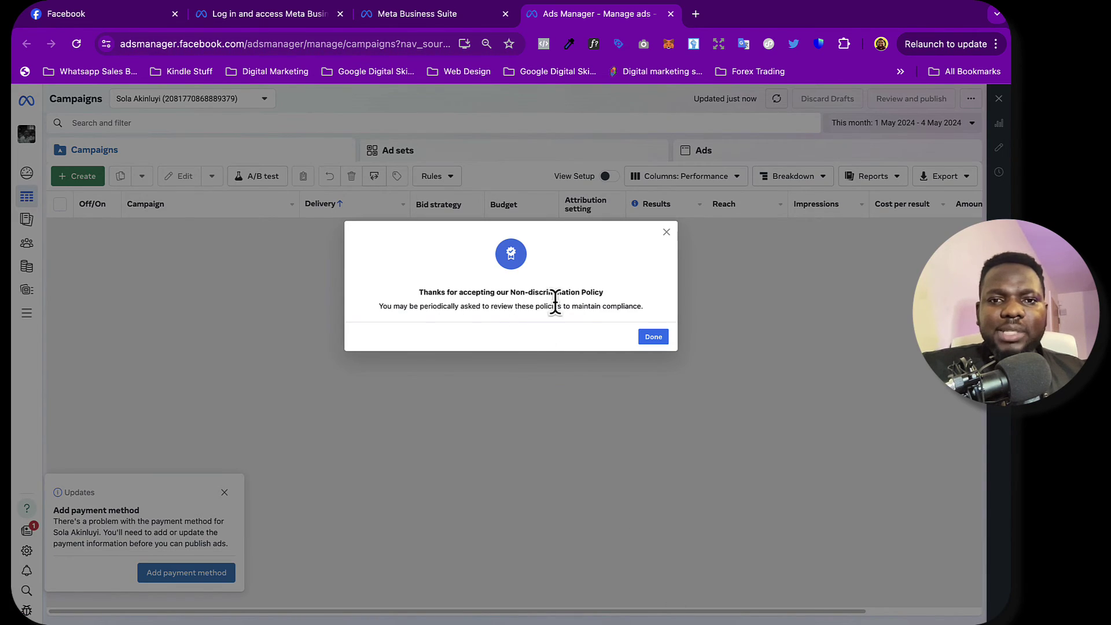
left_click(653, 336)
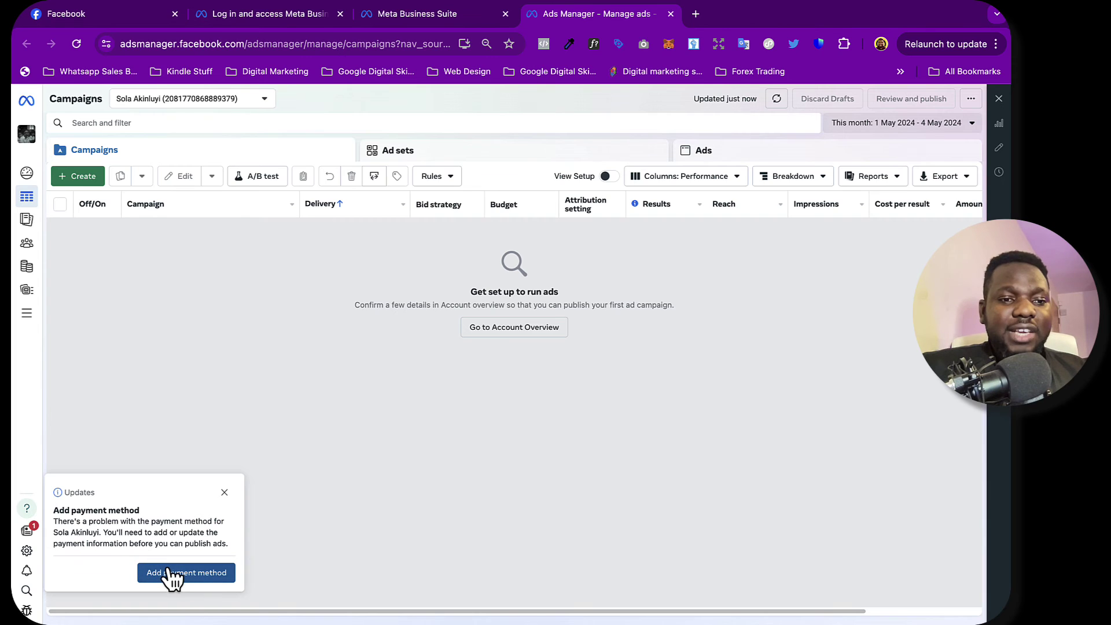
Close the Add payment method notice and go to the ad account settings.
left_click(225, 493)
left_click(28, 549)
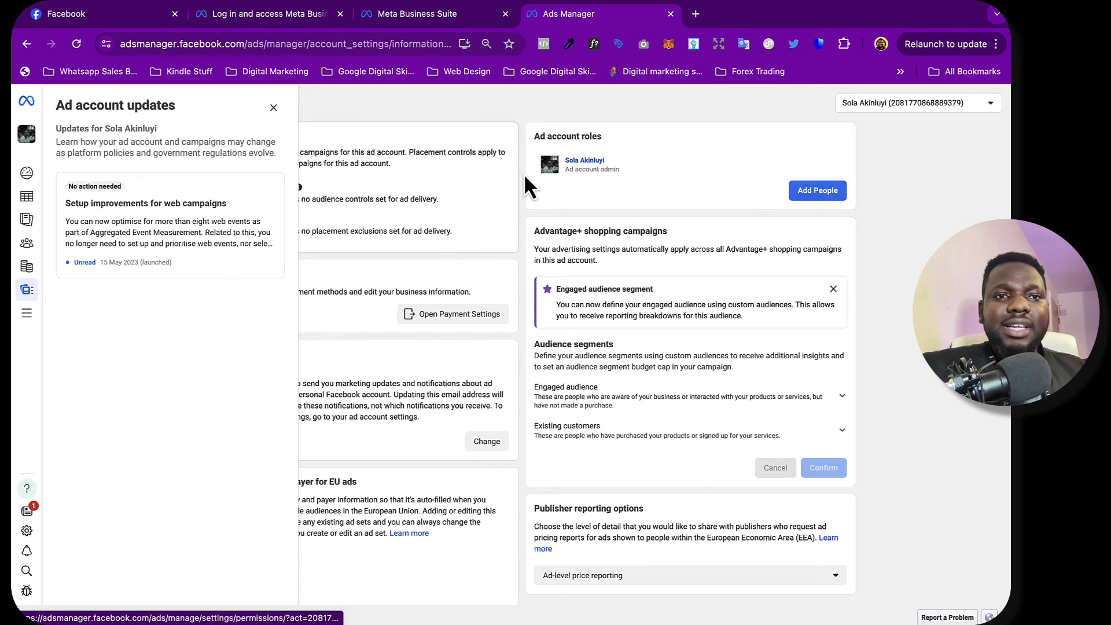
Close the account updates panel and open Payment settings from the ad account navigation.
left_click(274, 109)
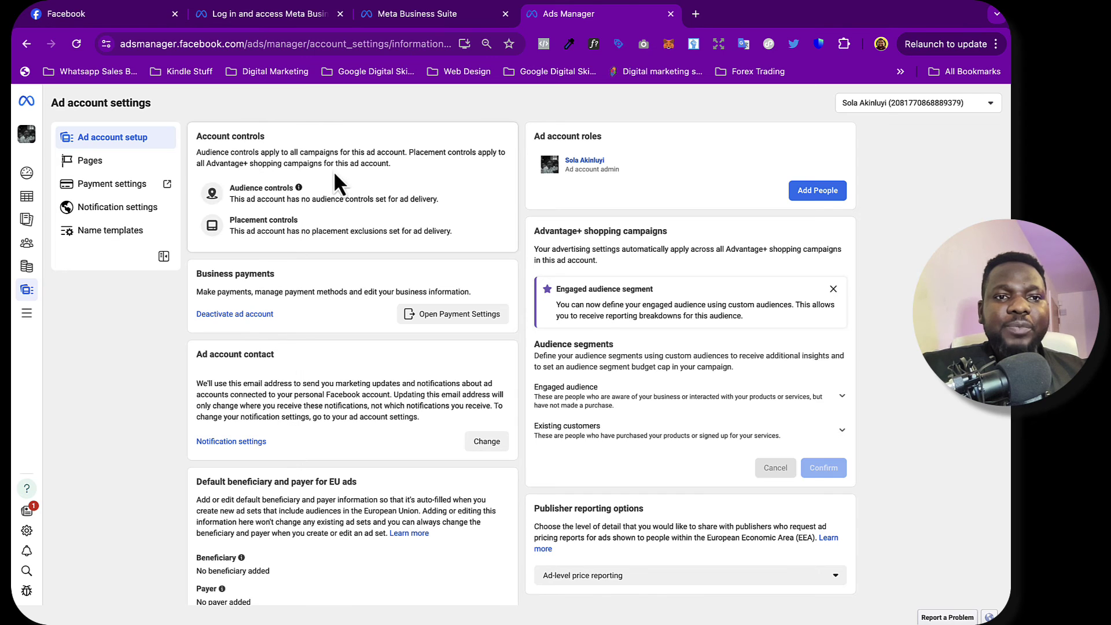
mouse_move(304, 187)
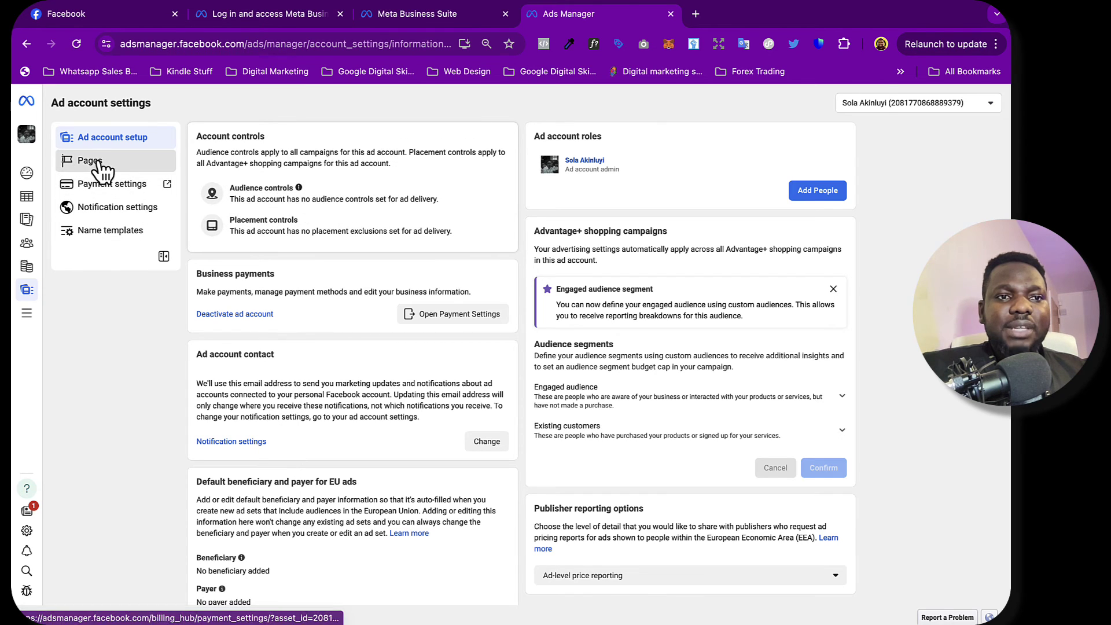
left_click(95, 164)
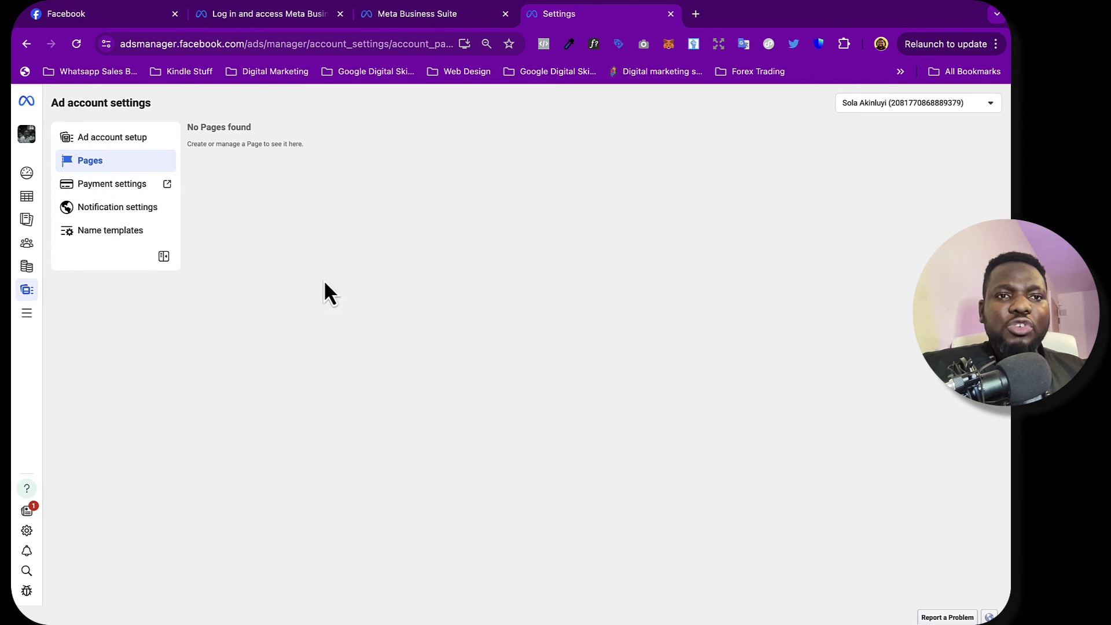
left_click(110, 185)
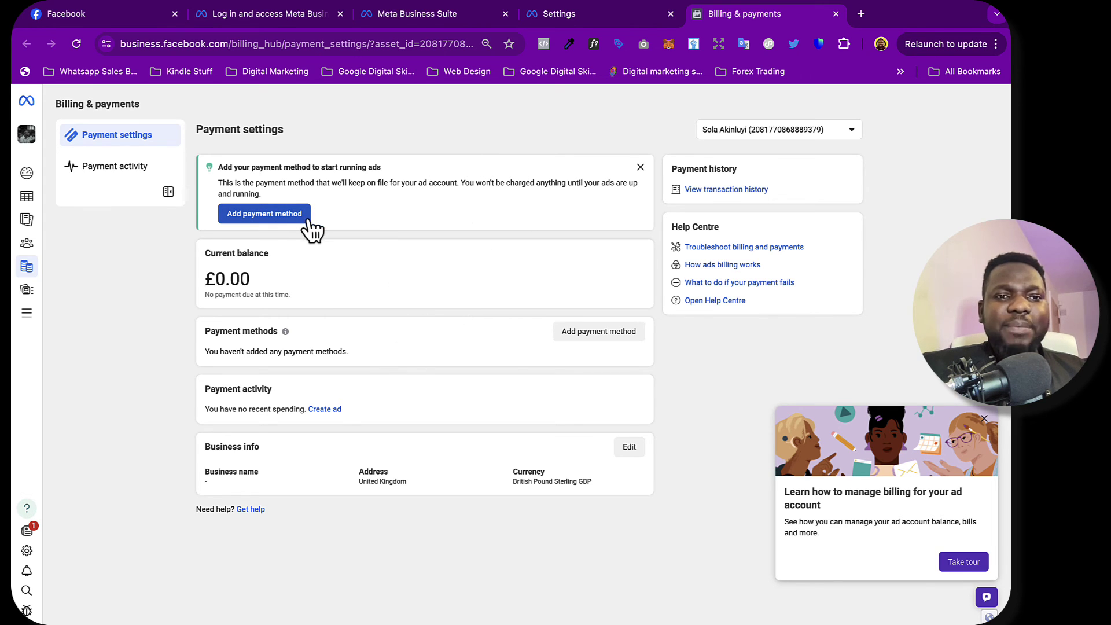
Begin adding a payment method, leaving the country set to United Kingdom.
left_click(282, 218)
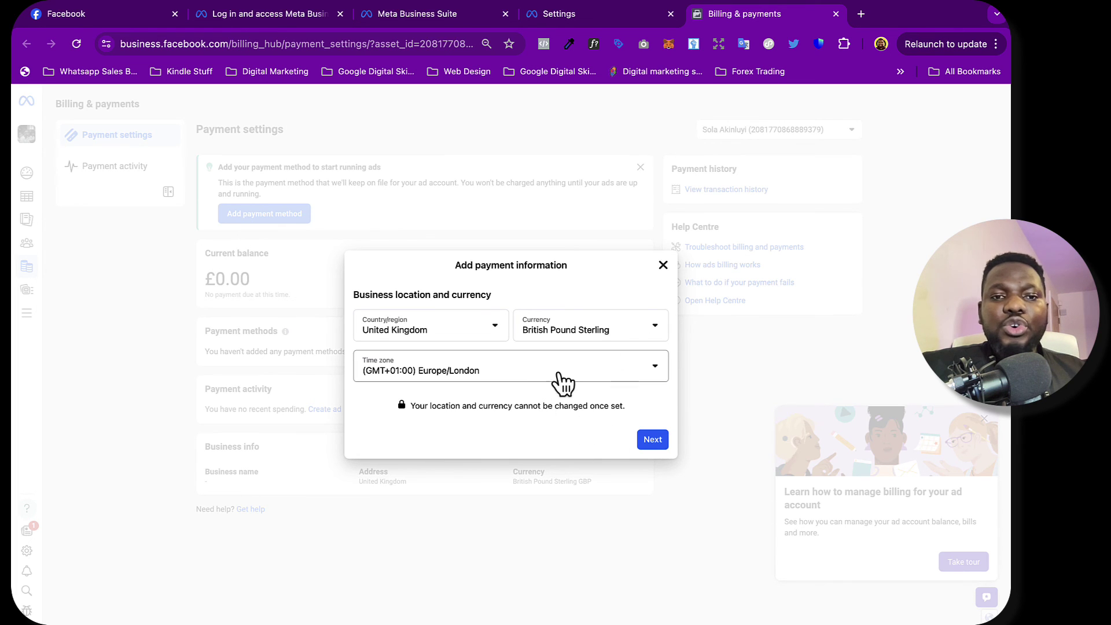
left_click(494, 329)
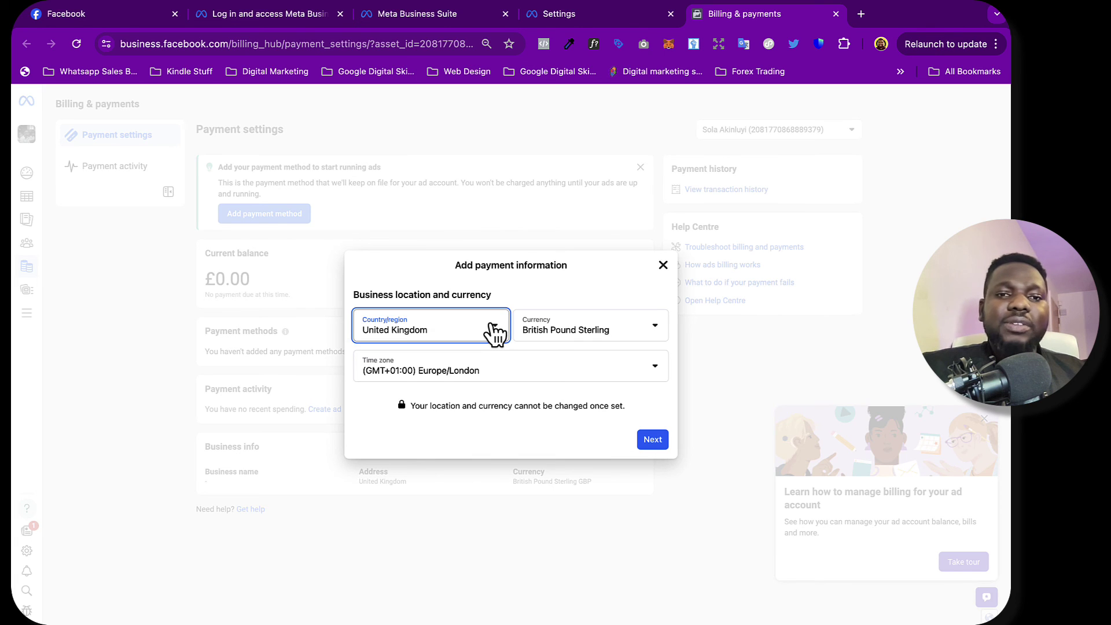
scroll(413, 483, "down", 3)
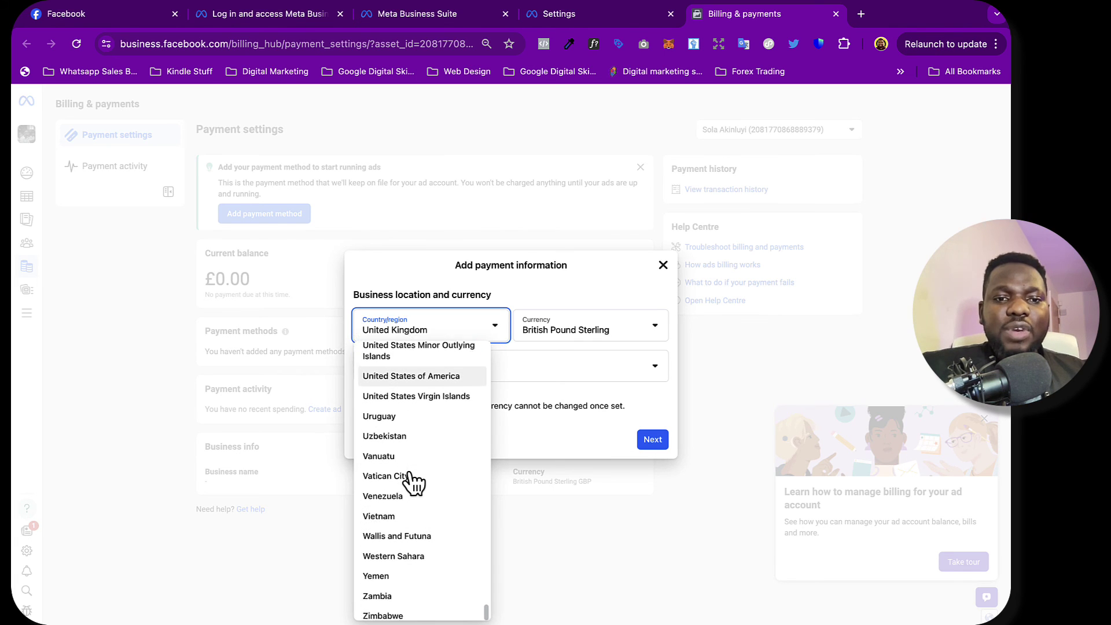
scroll(413, 483, "up", 5)
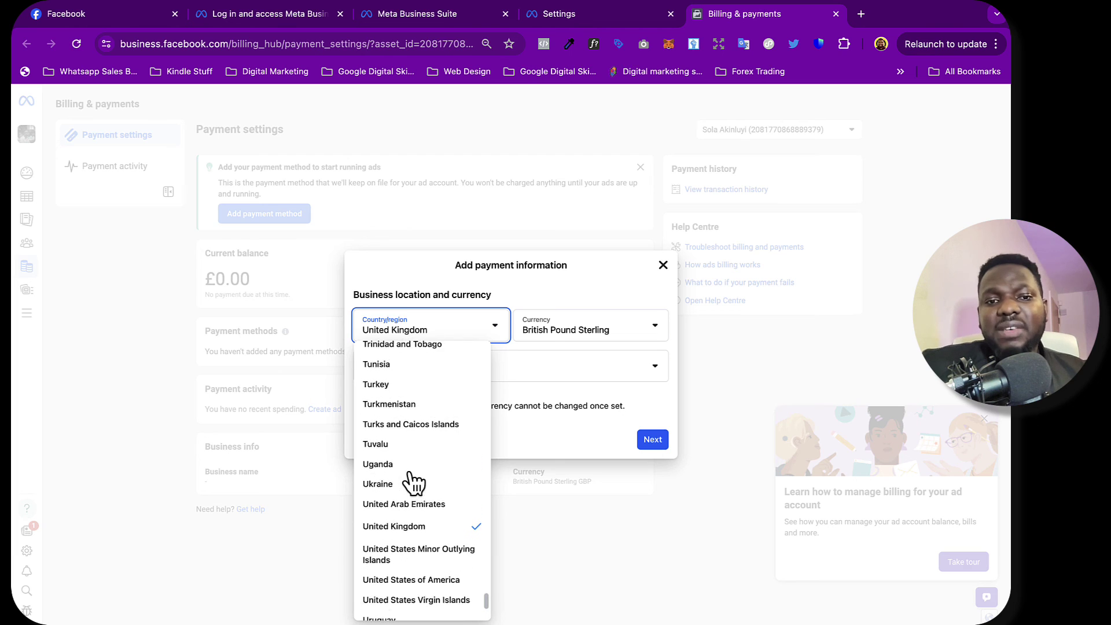
scroll(413, 484, "up", 6)
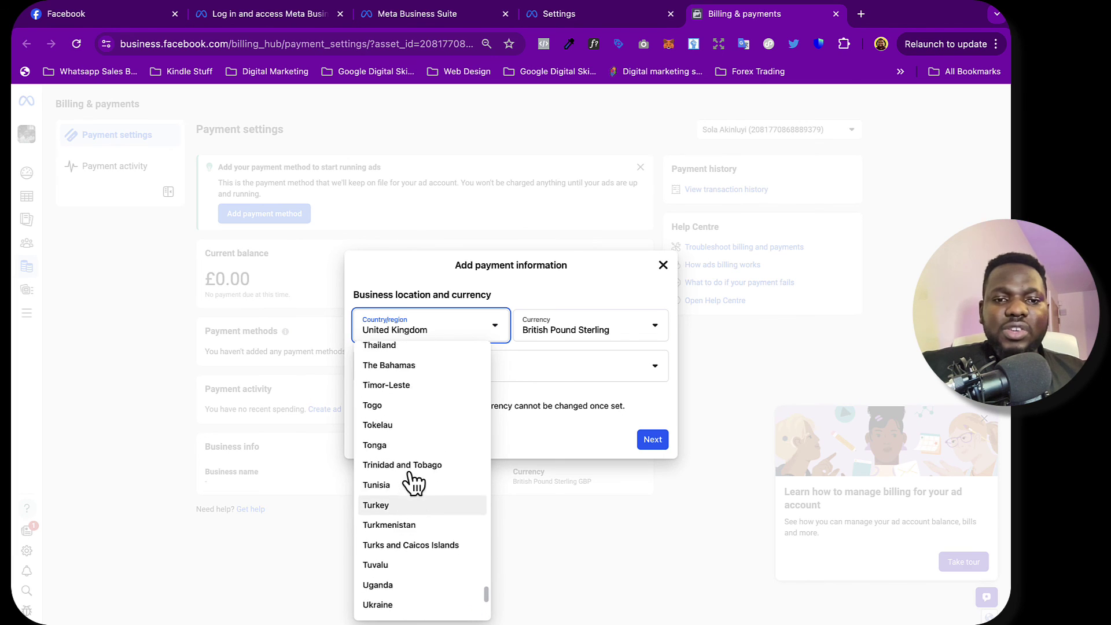
scroll(413, 484, "up", 8)
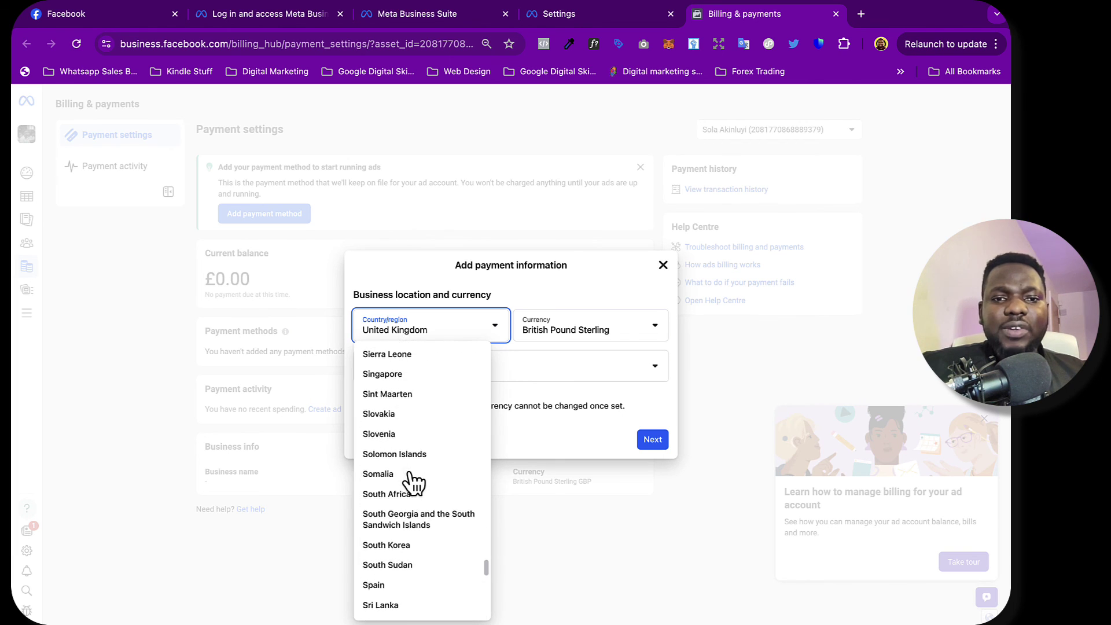
left_click(445, 264)
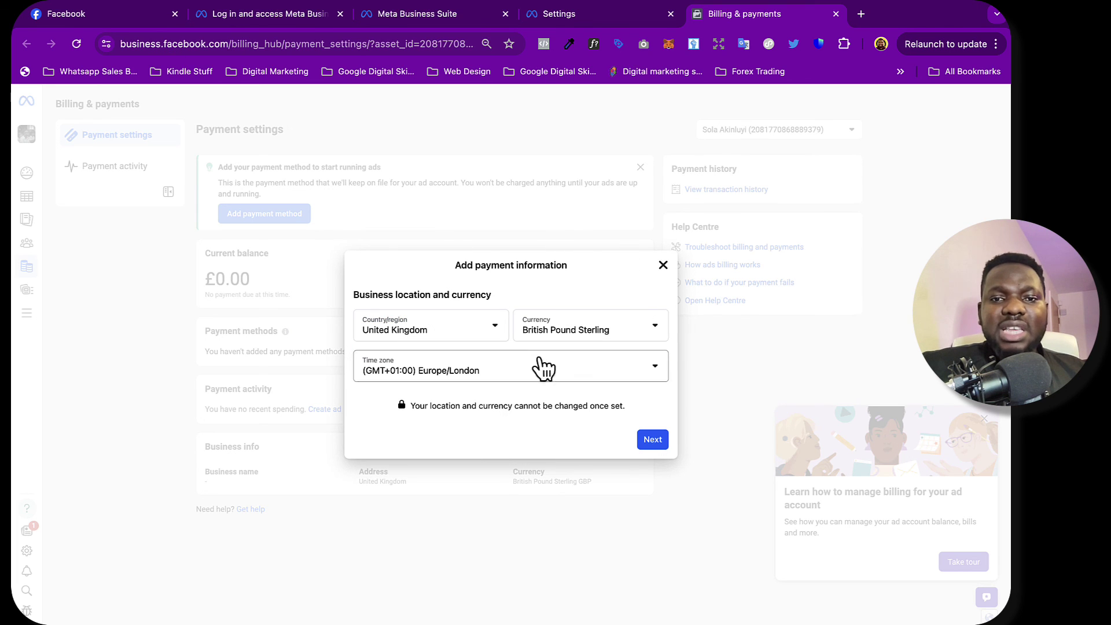
Confirm the business location and currency, then pick debit or credit card as the payment method.
left_click(654, 439)
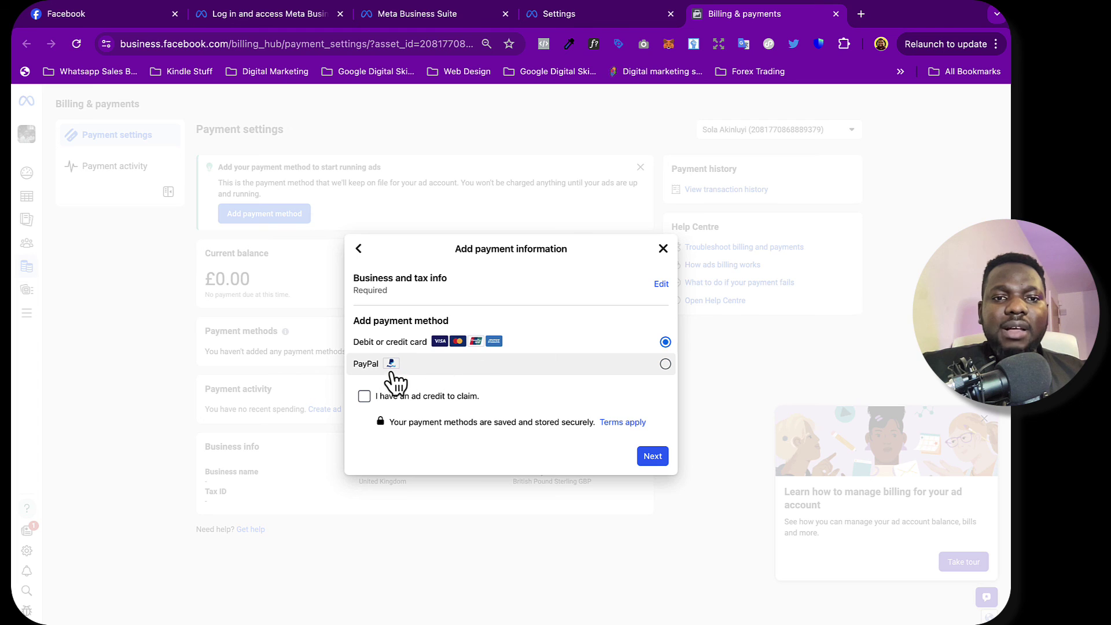
left_click(568, 370)
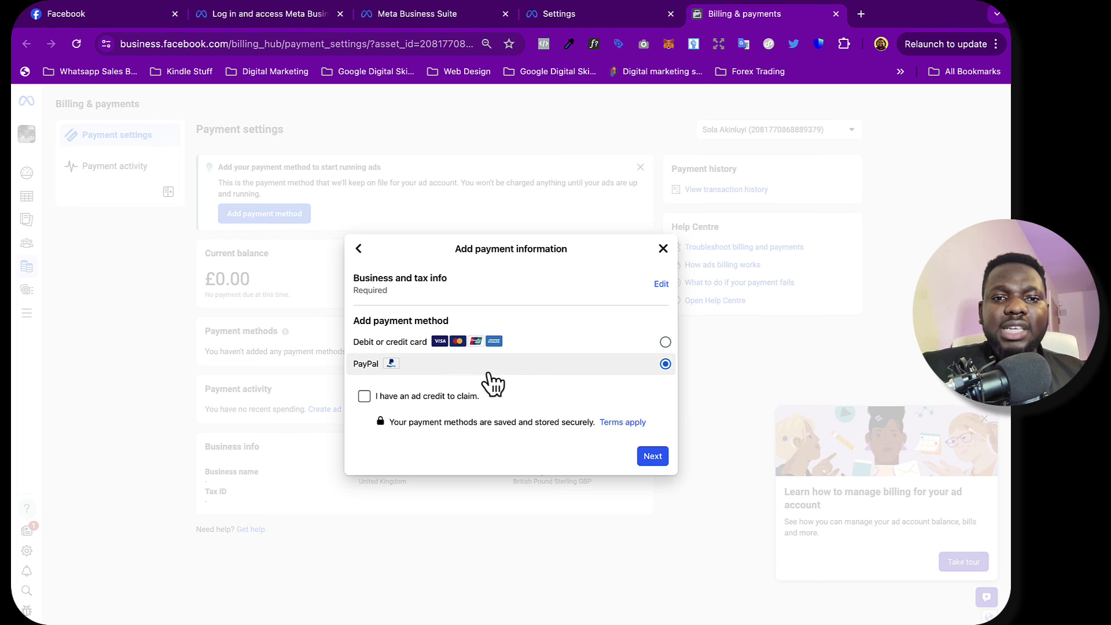
left_click(602, 353)
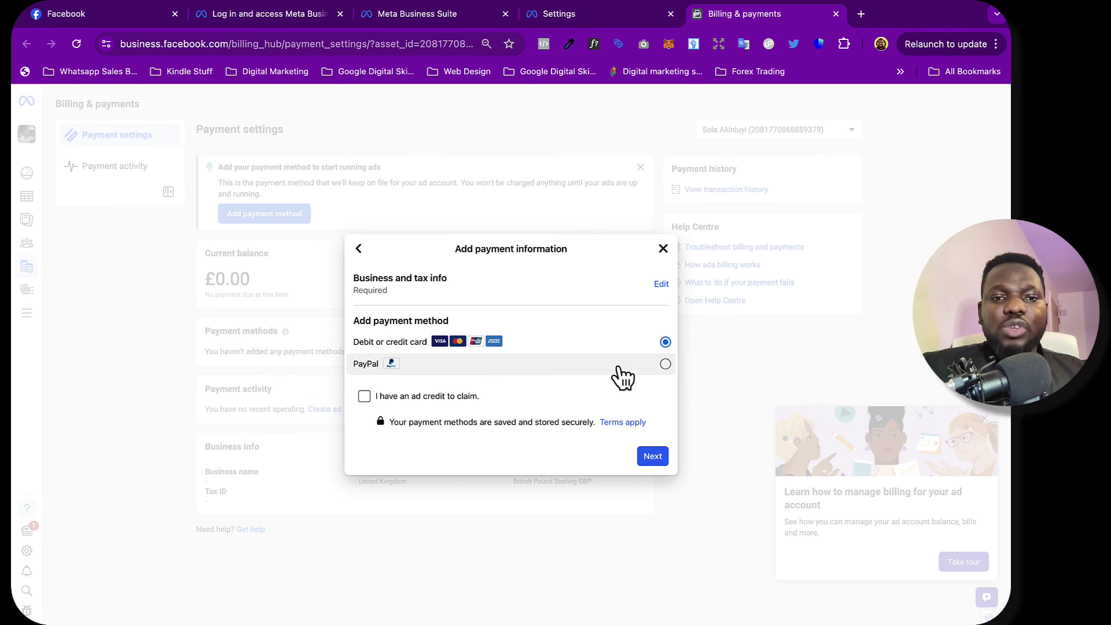
left_click(651, 456)
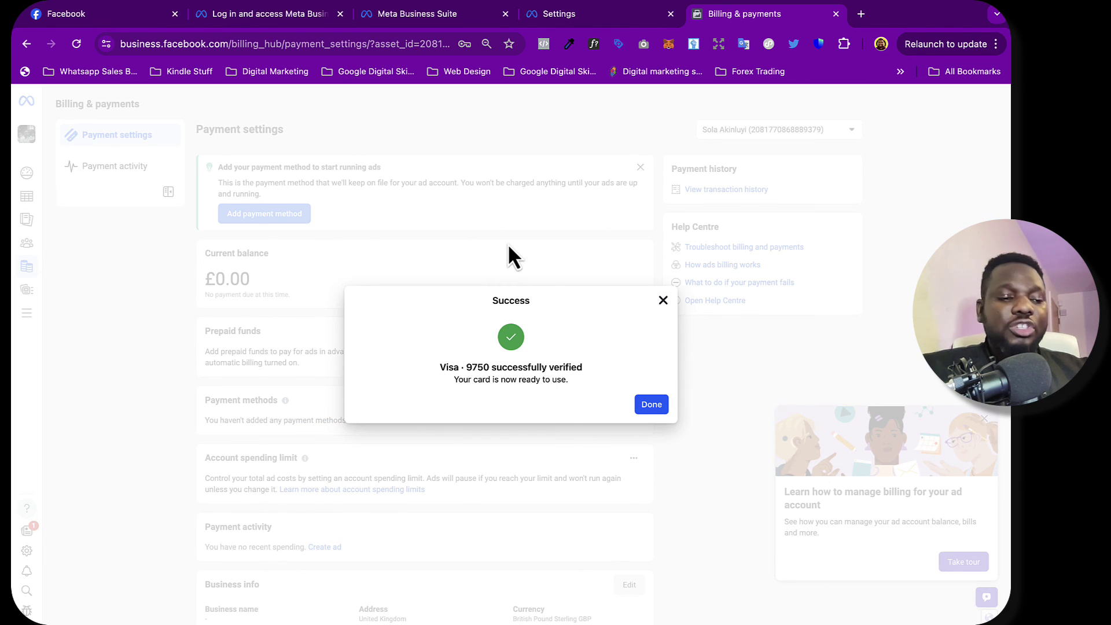
Dismiss the success message and check the Visa card is default with automatic billing at a £2.00 threshold.
left_click(656, 407)
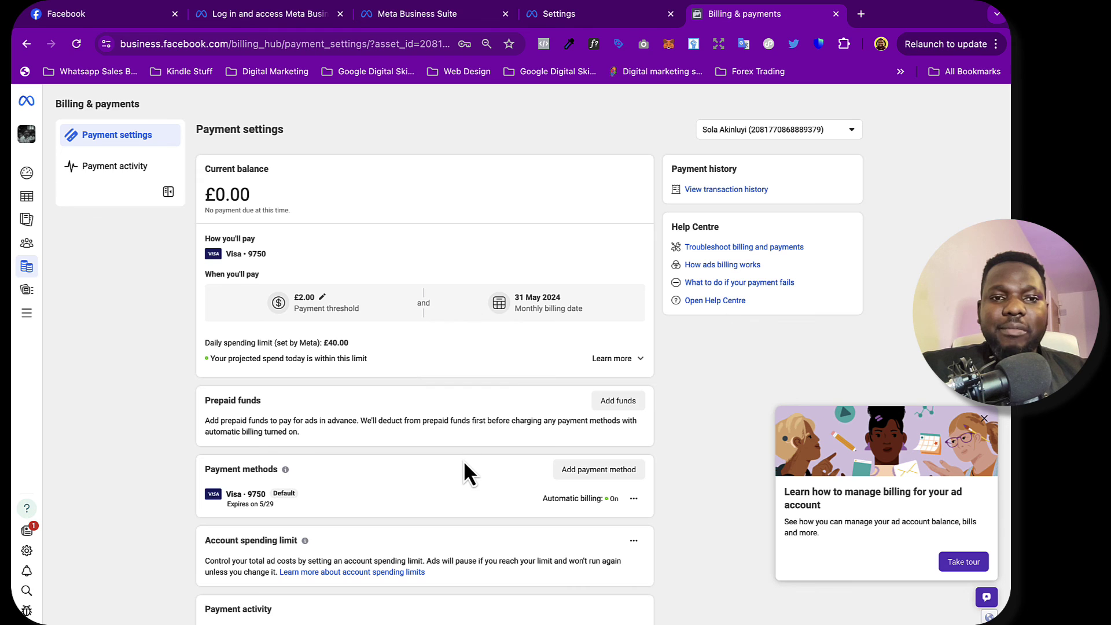
scroll(465, 463, "down", 1)
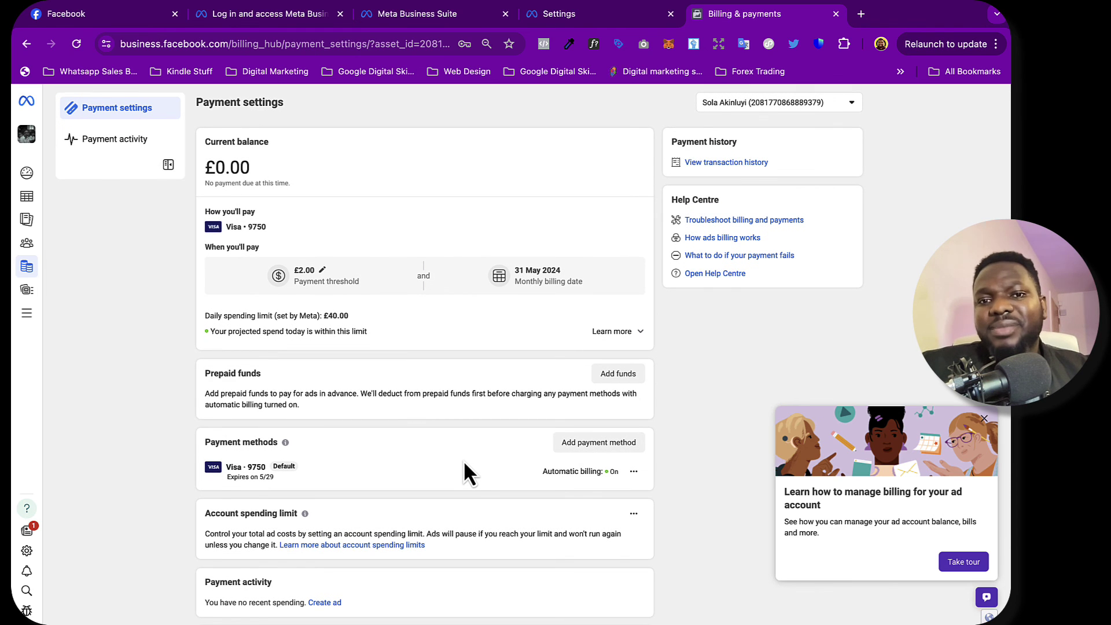
scroll(370, 324, "up", 1)
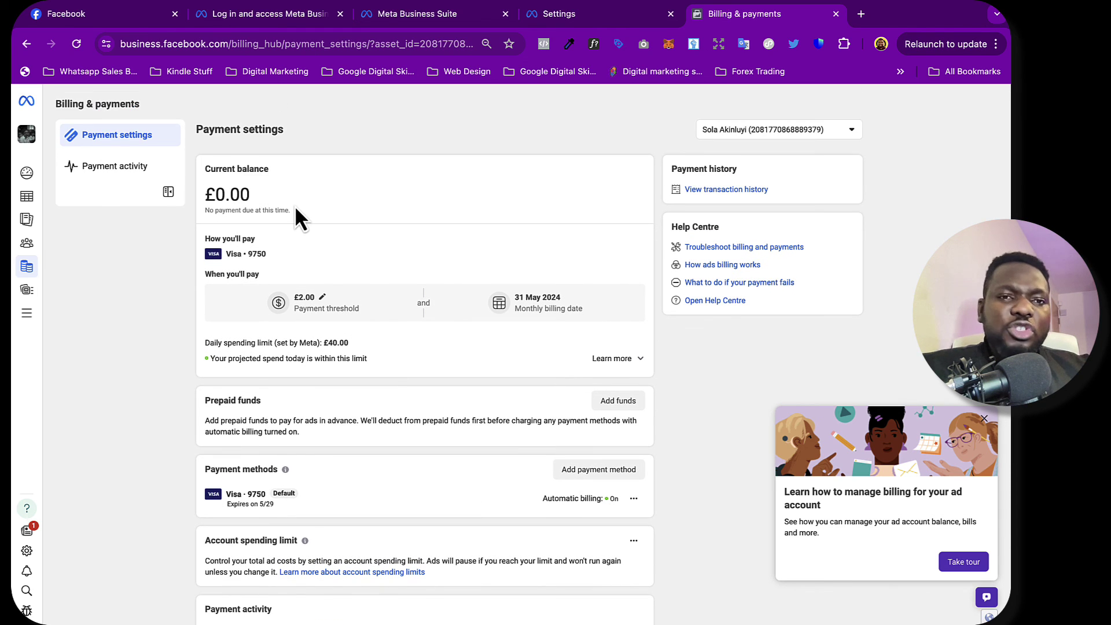